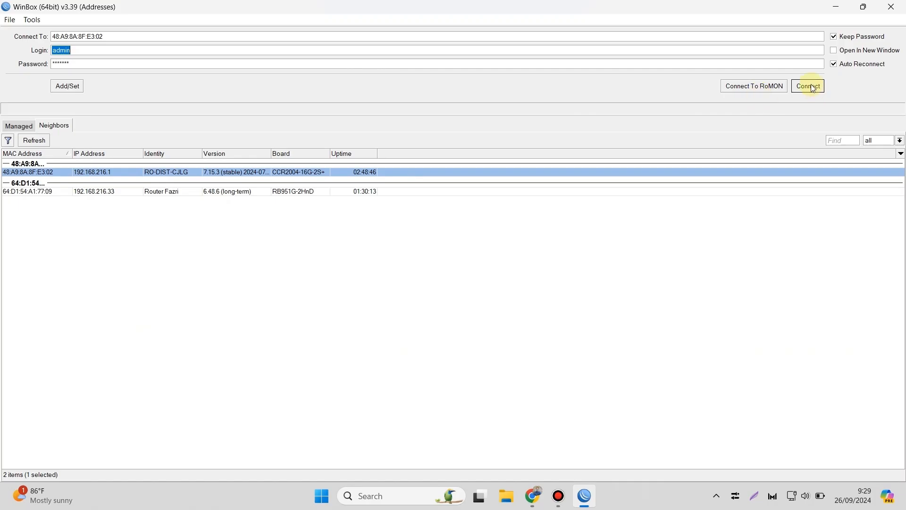
Connect to the RO-DIST-CJLG router with the saved login and open its interface list in place of the address list.
click(811, 86)
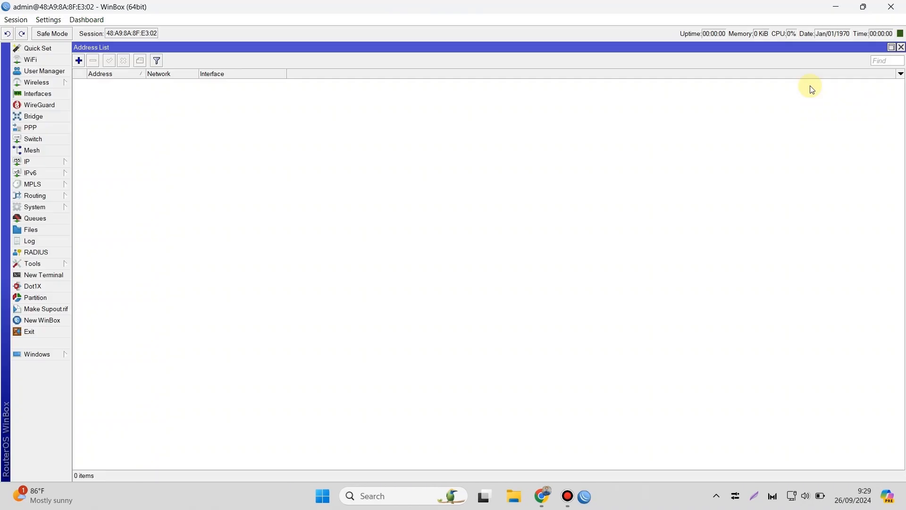
click(899, 47)
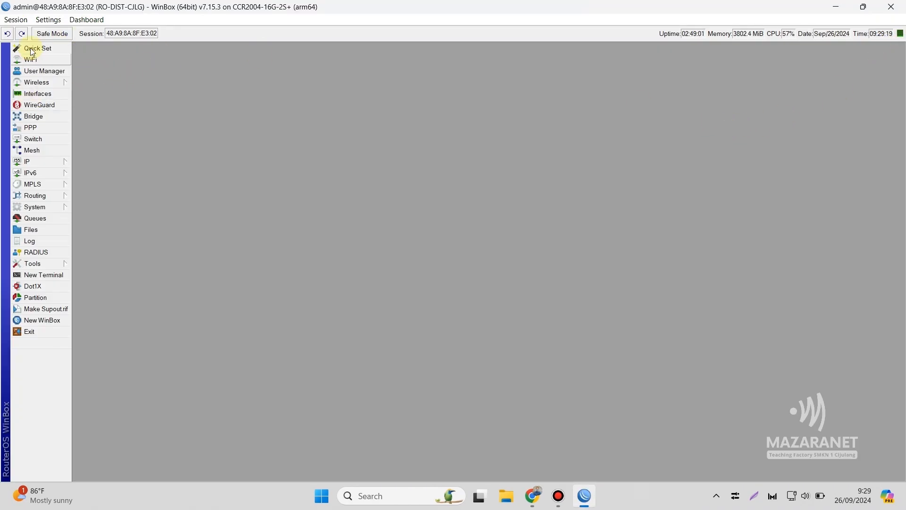
click(38, 93)
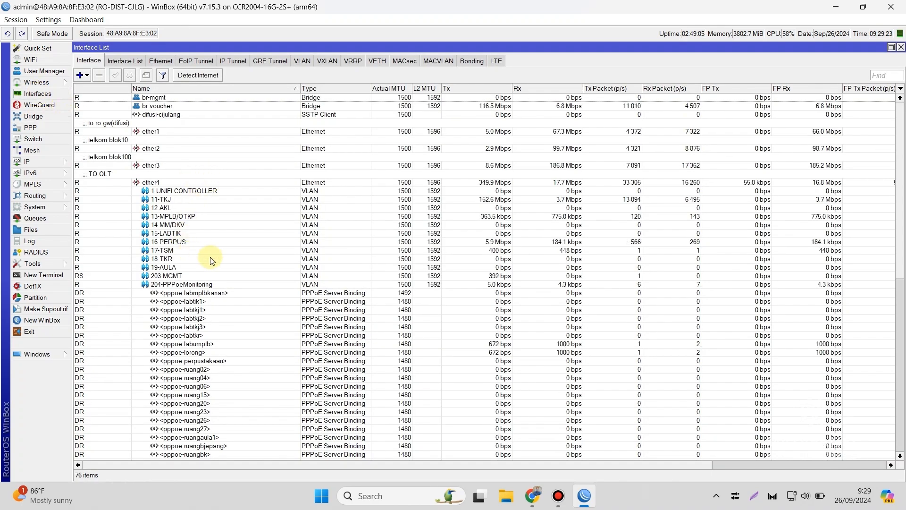
Examine the status of the pppoe-labtkj3 interface and review the PPPoE and VLAN interfaces under ether4.
scroll(210, 260, down, 3)
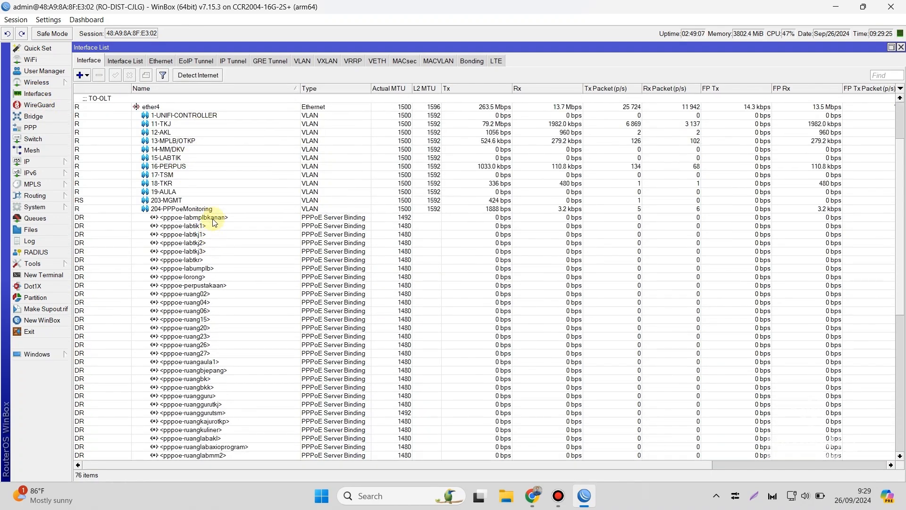
click(203, 252)
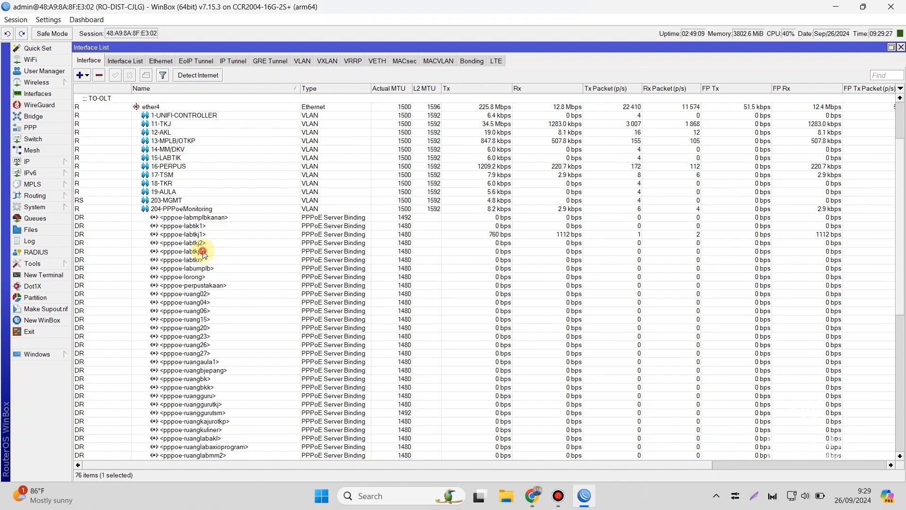
double_click(202, 252)
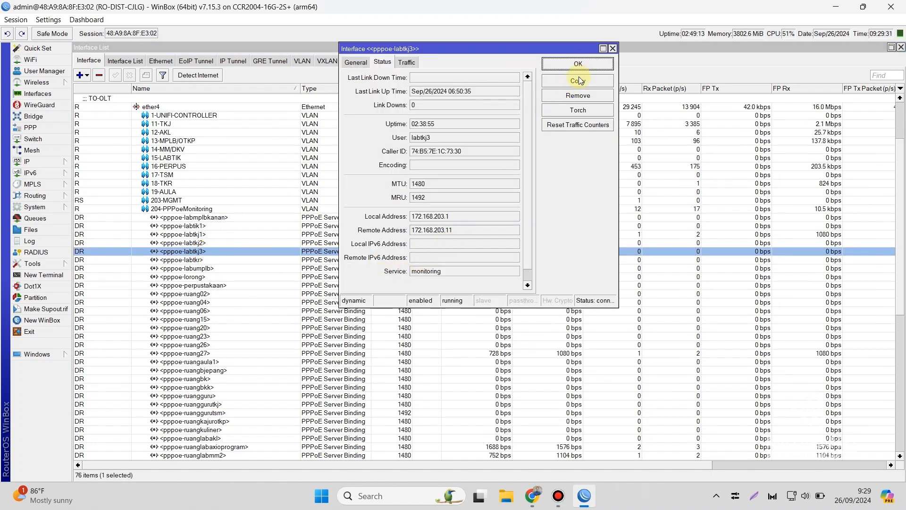
click(612, 49)
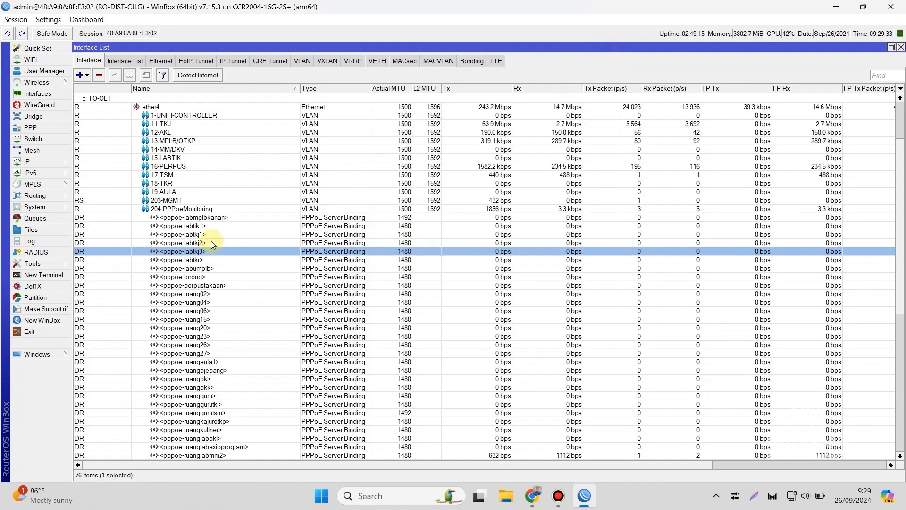
scroll(198, 240, down, 2)
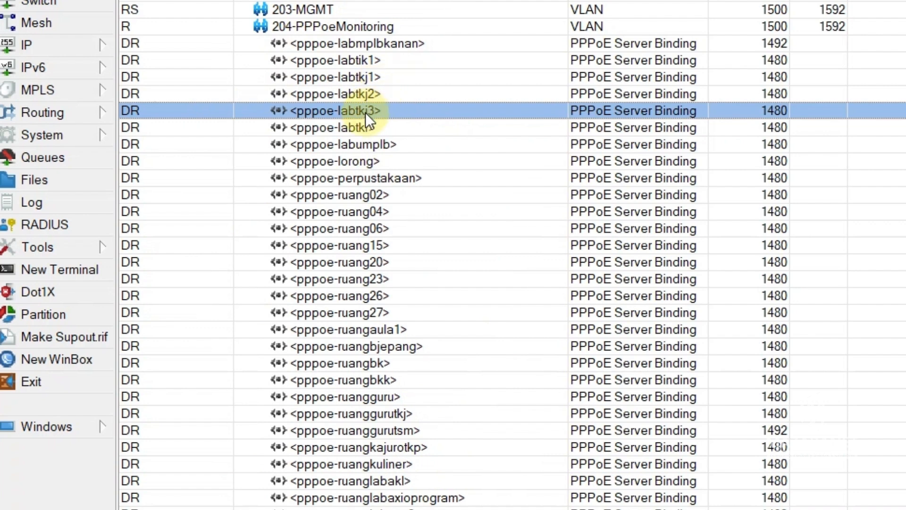
scroll(247, 5, up, 2)
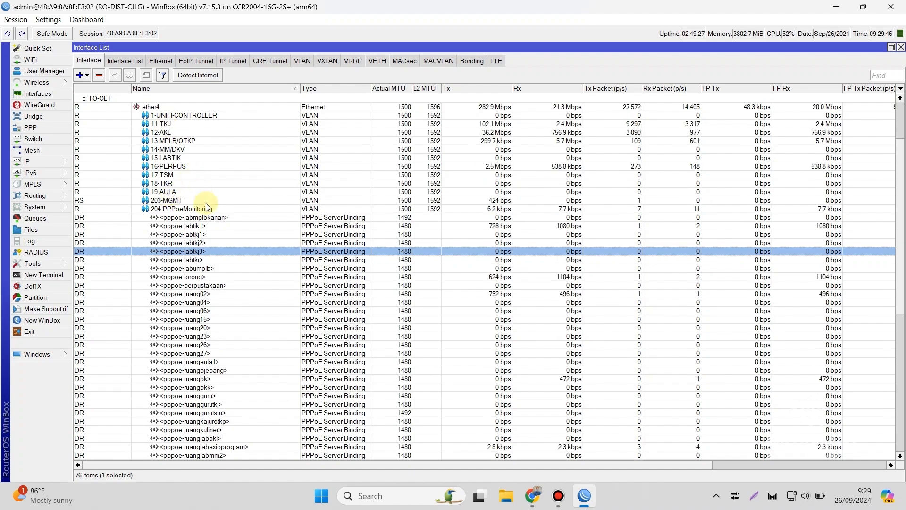
scroll(207, 212, down, 4)
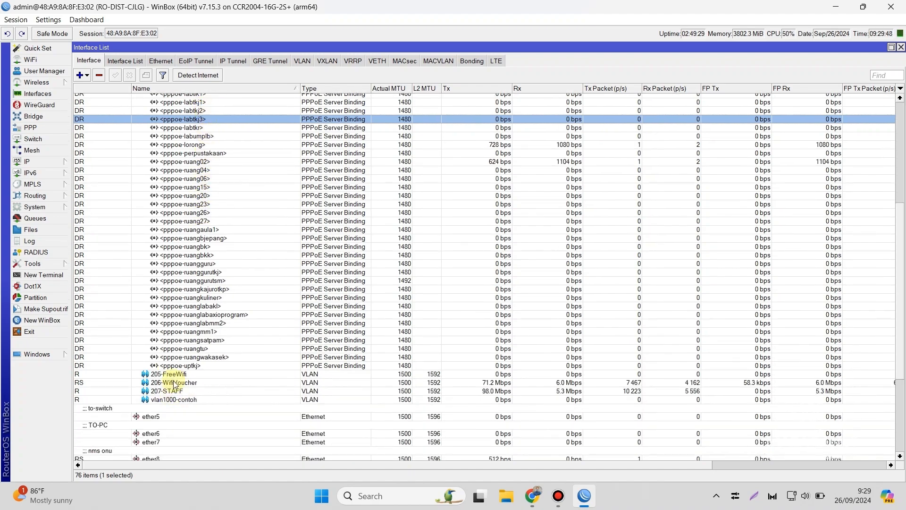
scroll(218, 221, up, 2)
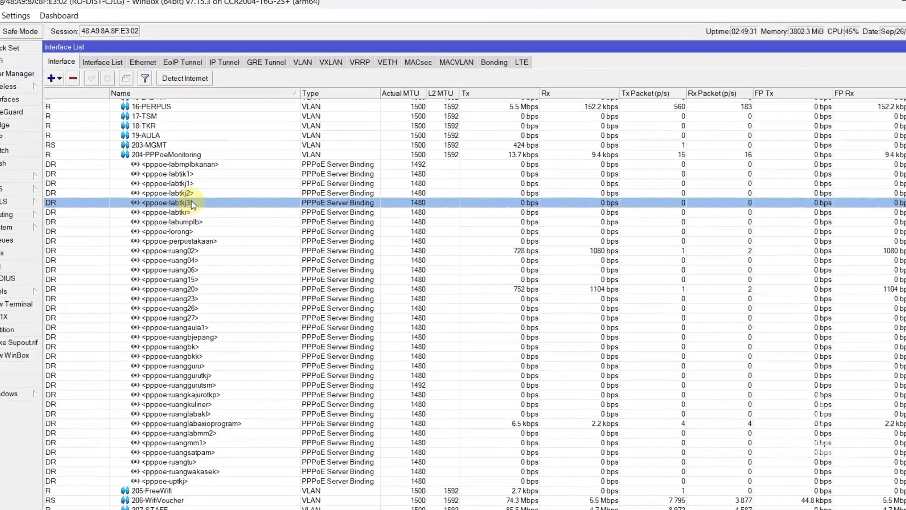
Copy the remote address from the status details of the pppoe-labtkj3 interface.
double_click(214, 185)
click(428, 72)
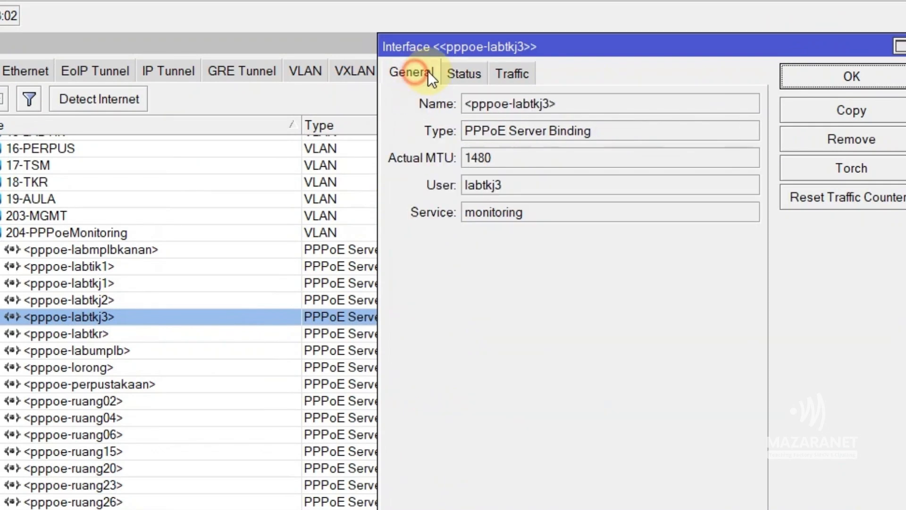
click(466, 66)
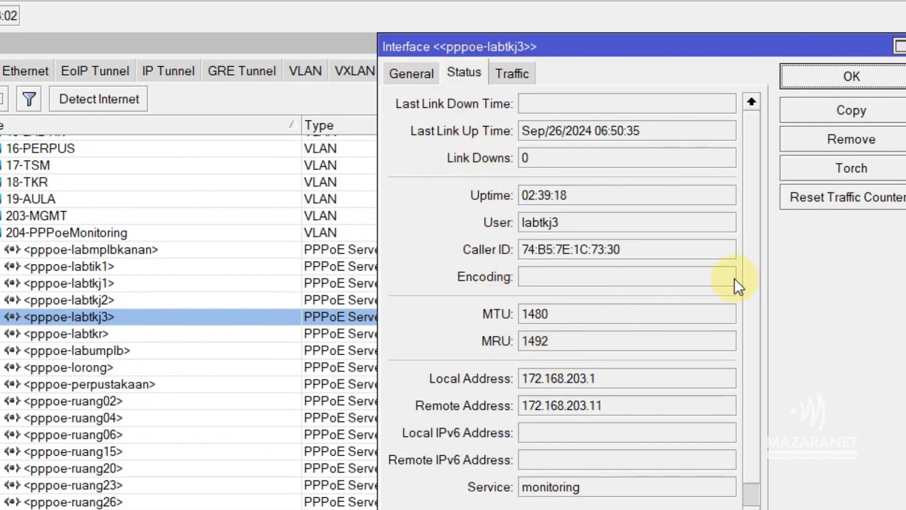
scroll(722, 316, down, 1)
drag(607, 378, 528, 381)
right_click(547, 379)
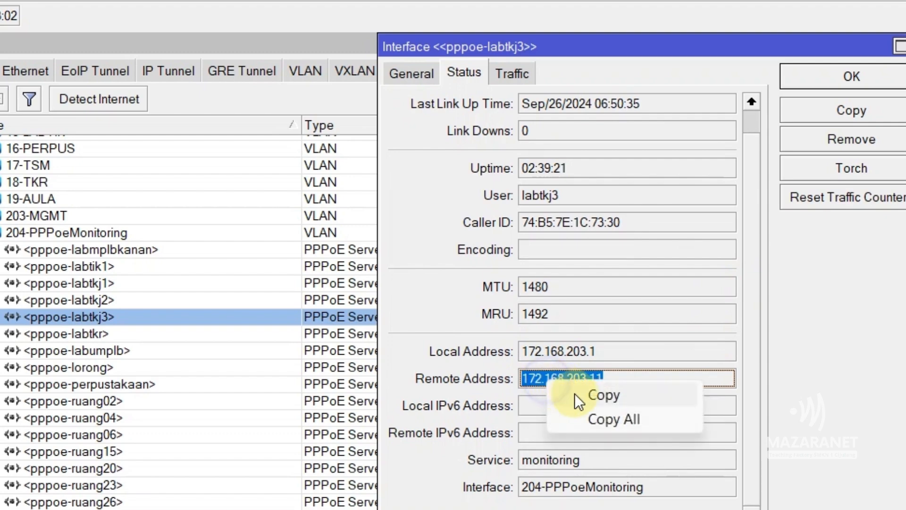
click(581, 395)
Switch to Chrome, load the copied address 172.168.203.11 in a new tab and sign in to the ONU as Administrator.
click(533, 496)
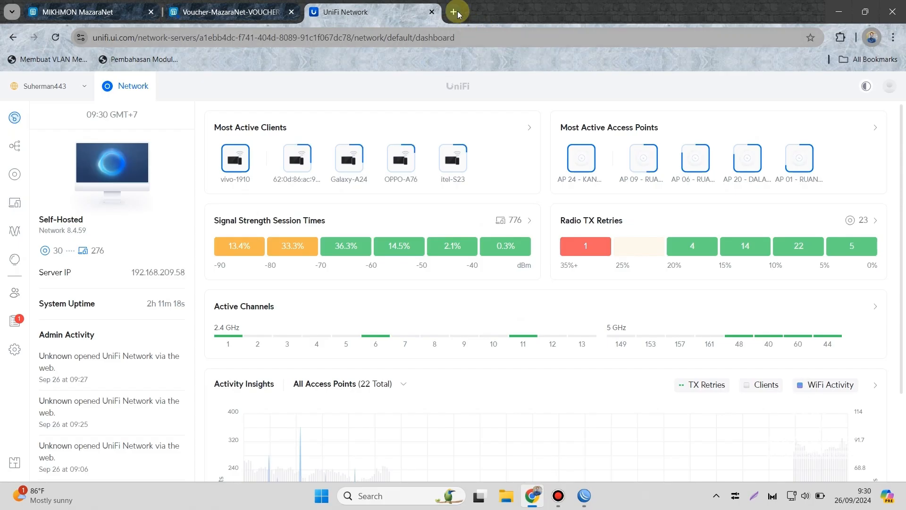
click(454, 12)
key(ctrl+v)
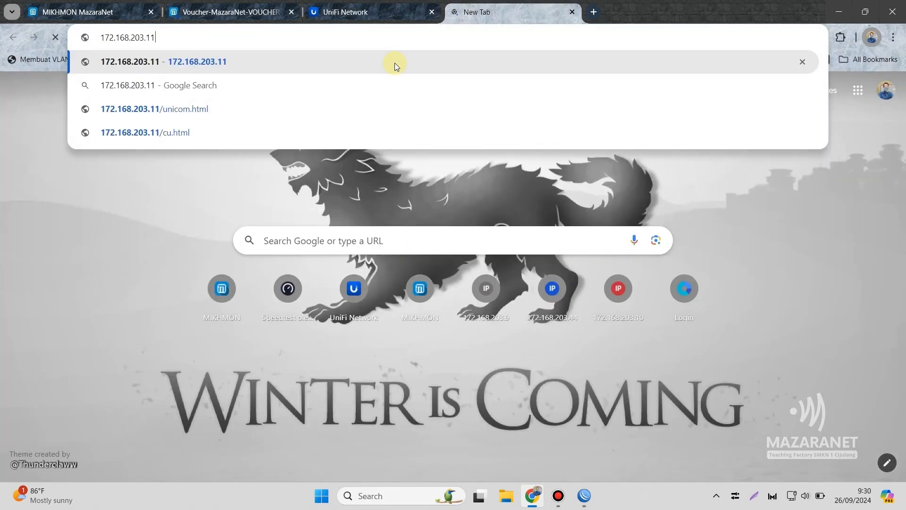
key(Return)
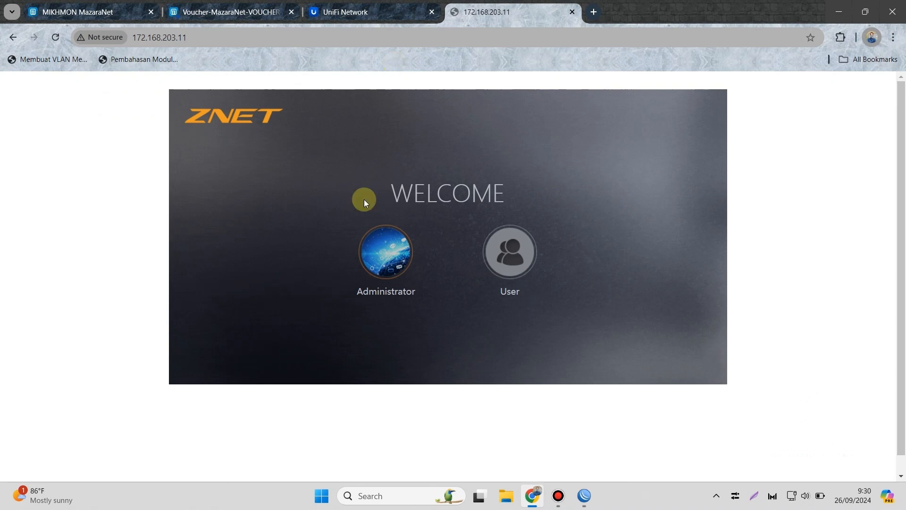
click(382, 251)
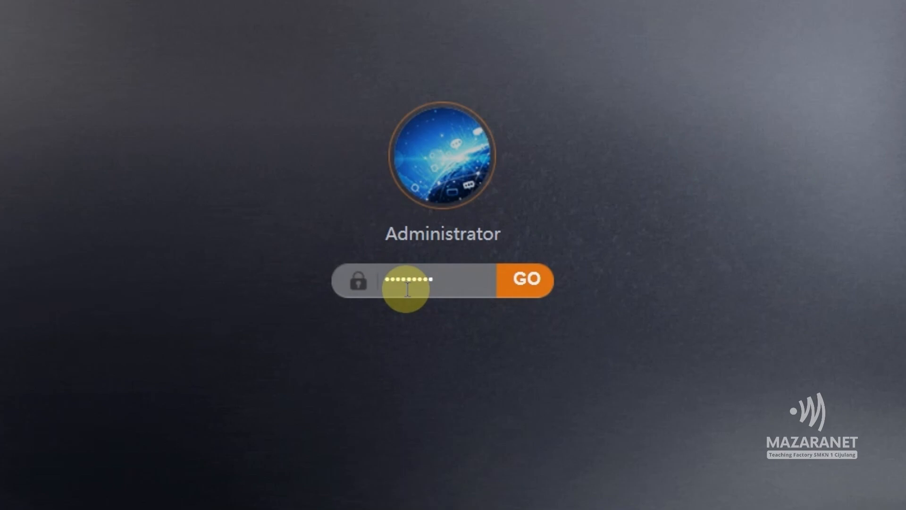
click(515, 278)
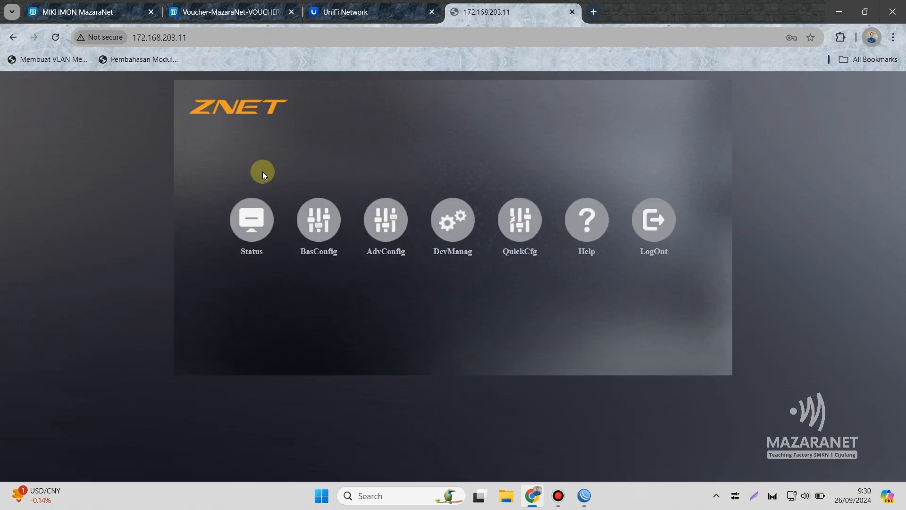
Open the ONU's WAN connection configuration and display the settings of the connection 2_INTERNET_B_VID_11.
click(307, 211)
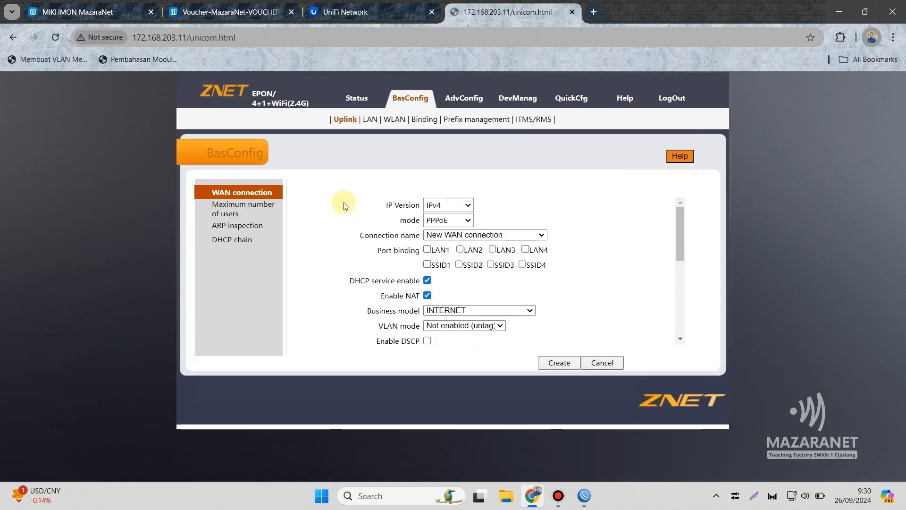
click(454, 236)
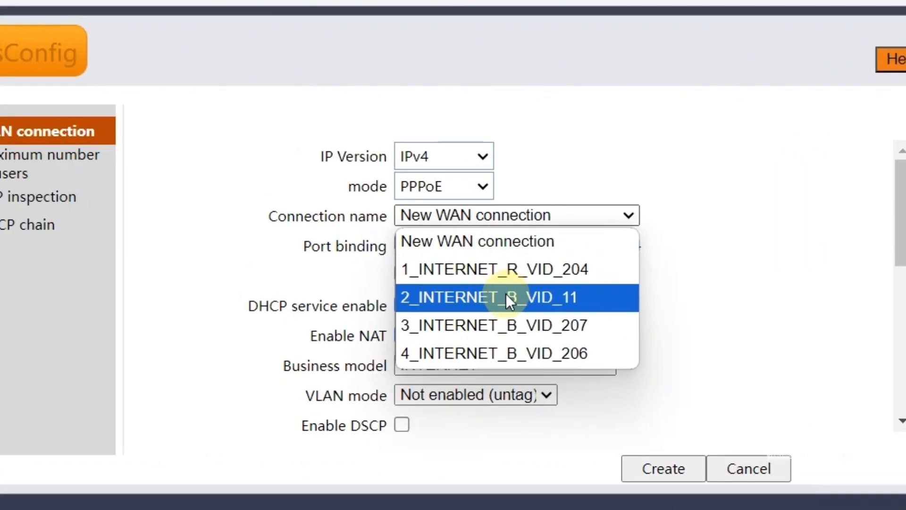
click(502, 299)
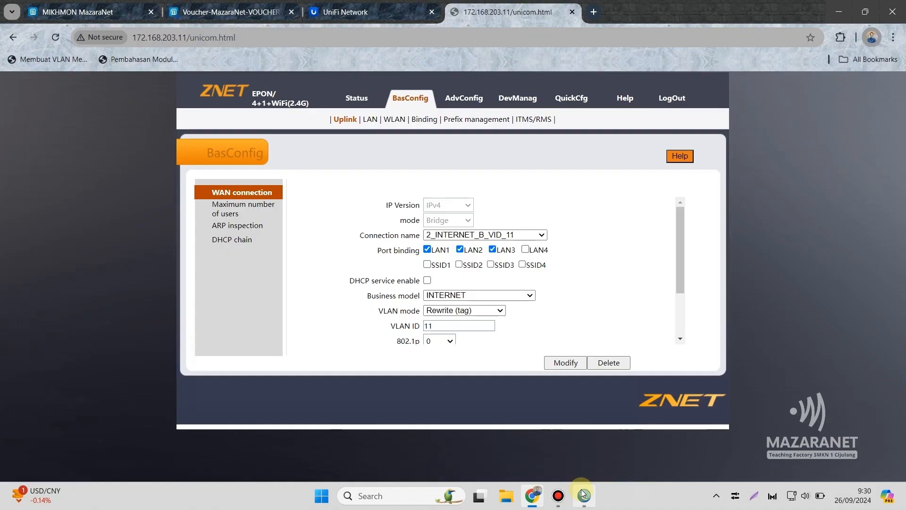
Check the VLAN interfaces under ether4 in WinBox and return to the ONU configuration in Chrome.
click(583, 494)
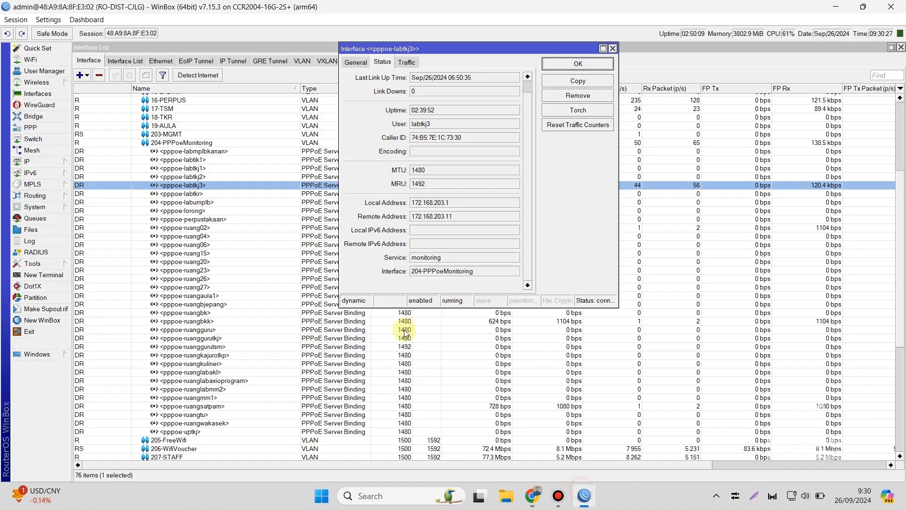
scroll(170, 141, up, 3)
scroll(168, 141, up, 1)
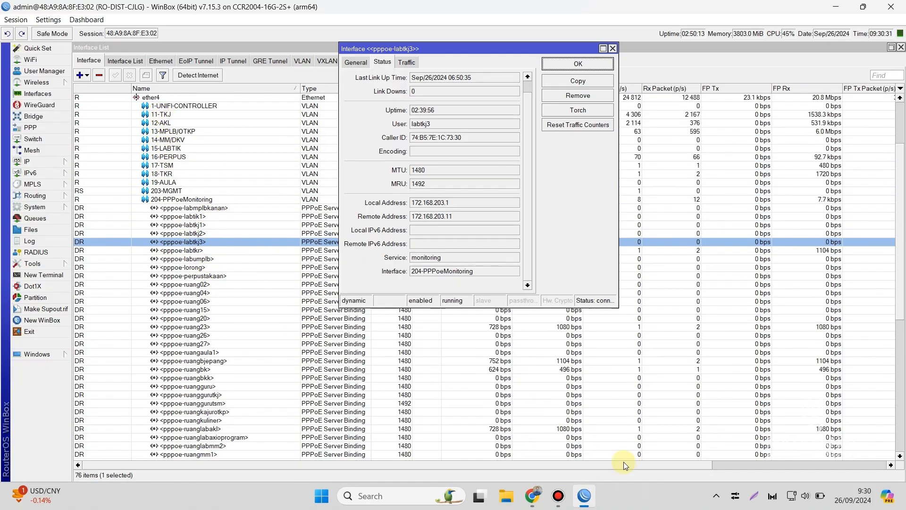
click(585, 495)
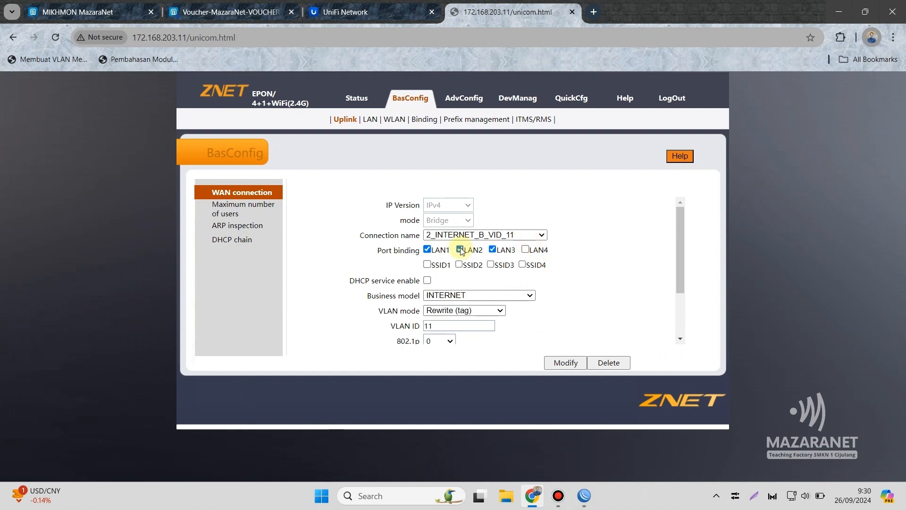
Display the port binding and VLAN settings of the WAN connection 4_INTERNET_B_VID_206.
click(542, 235)
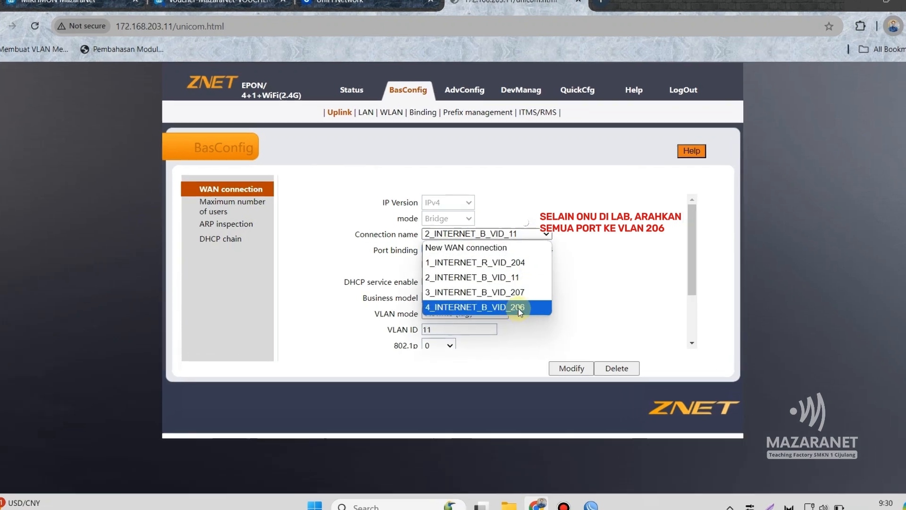
click(524, 306)
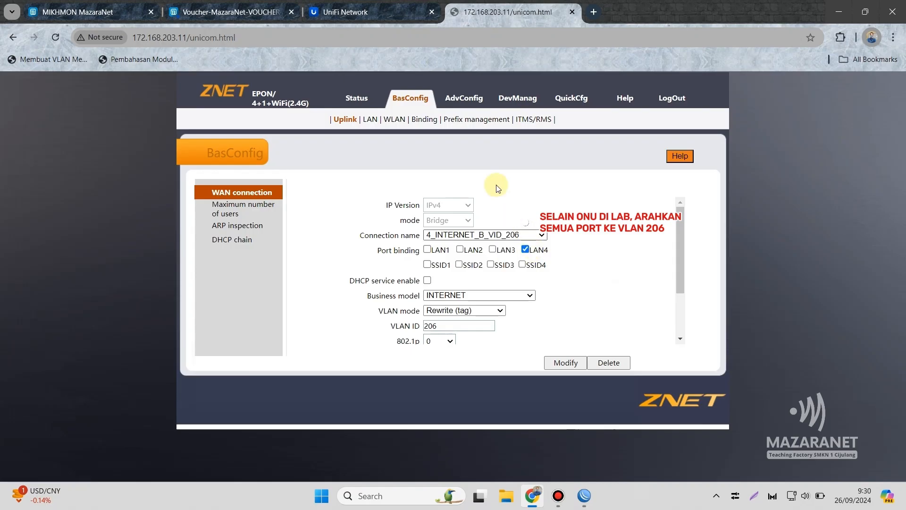
Turn off the wireless switch in the ONU's basic WLAN settings and submit the change.
click(394, 119)
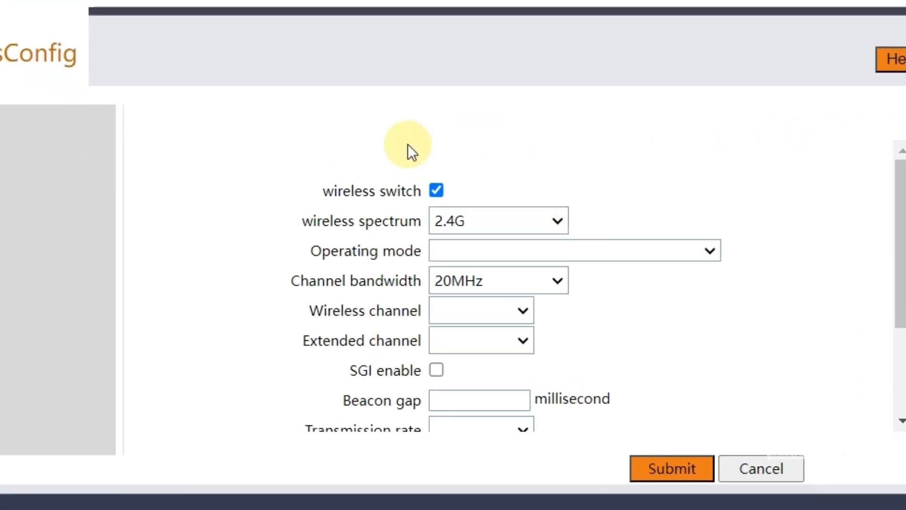
click(438, 192)
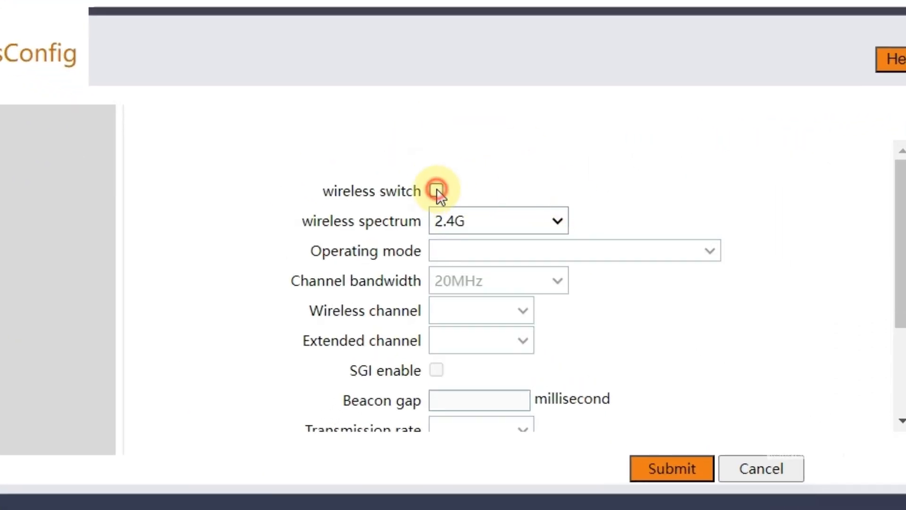
click(688, 468)
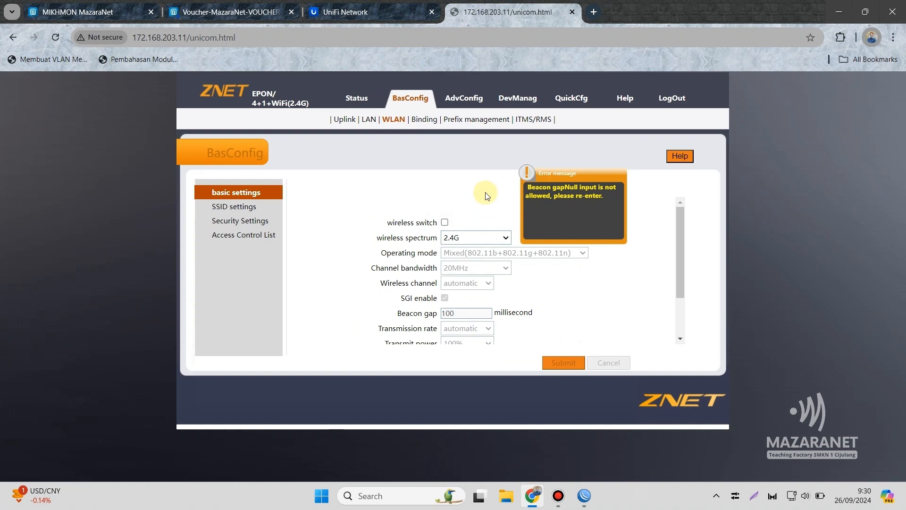
click(519, 131)
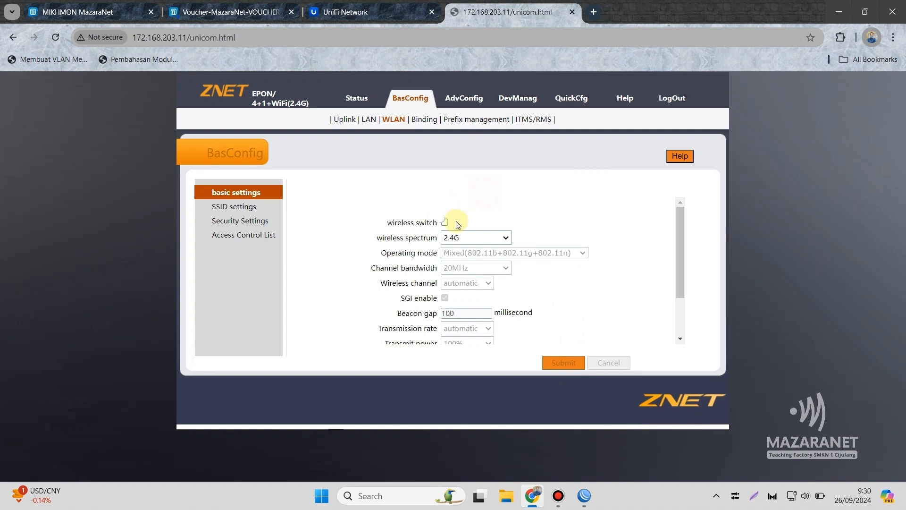
click(444, 222)
click(556, 362)
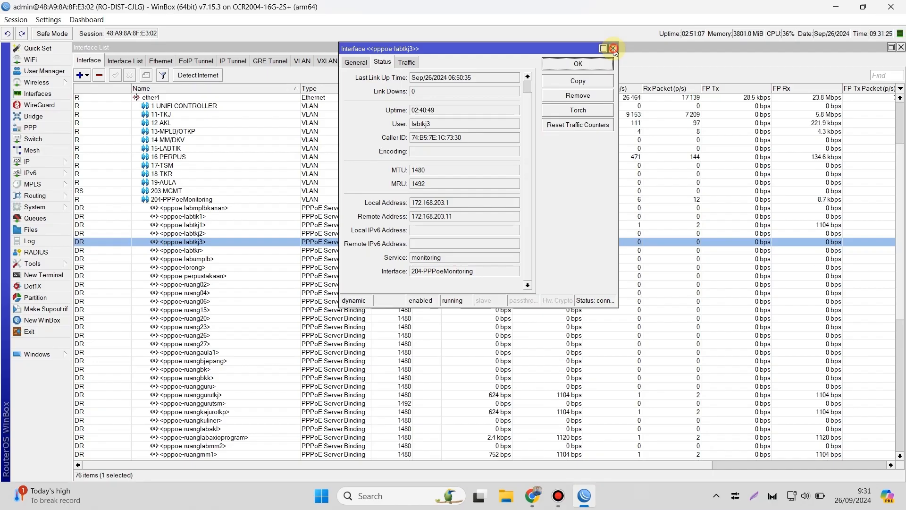
Close the pppoe-labtkj3 details in WinBox and look through the remaining PPPoE server bindings.
click(613, 48)
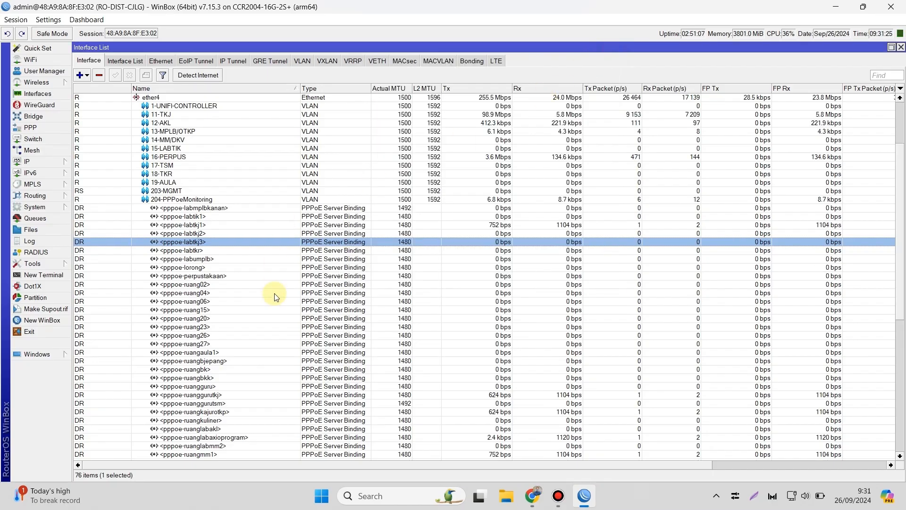
scroll(221, 288, down, 4)
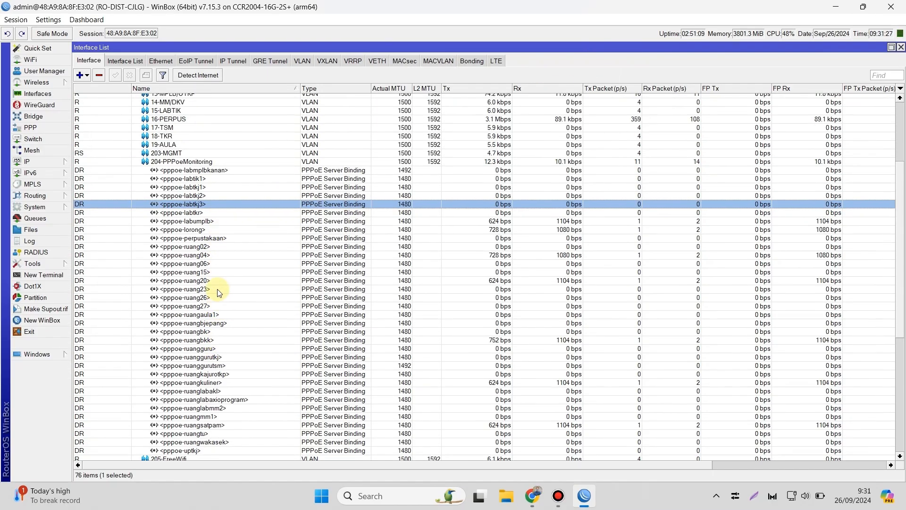
scroll(219, 291, up, 3)
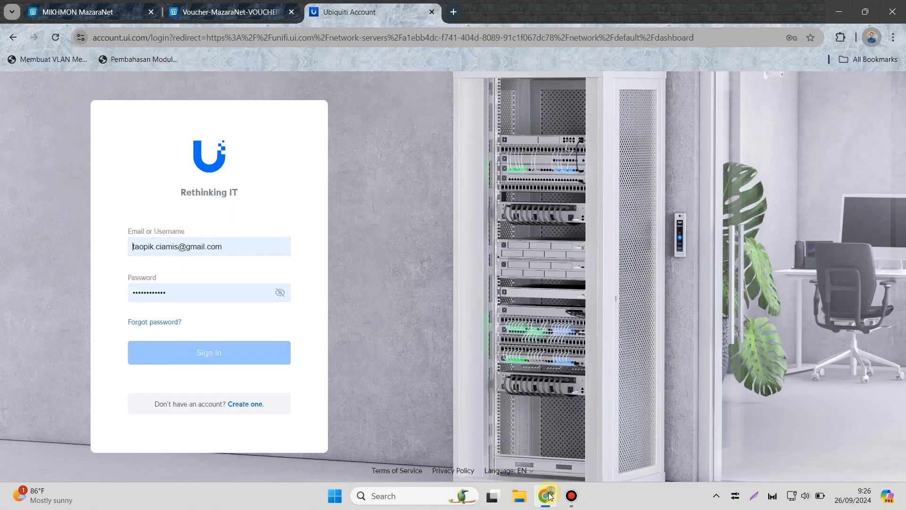
Load the UniFi Site Manager at unifi.ui.com.
click(292, 37)
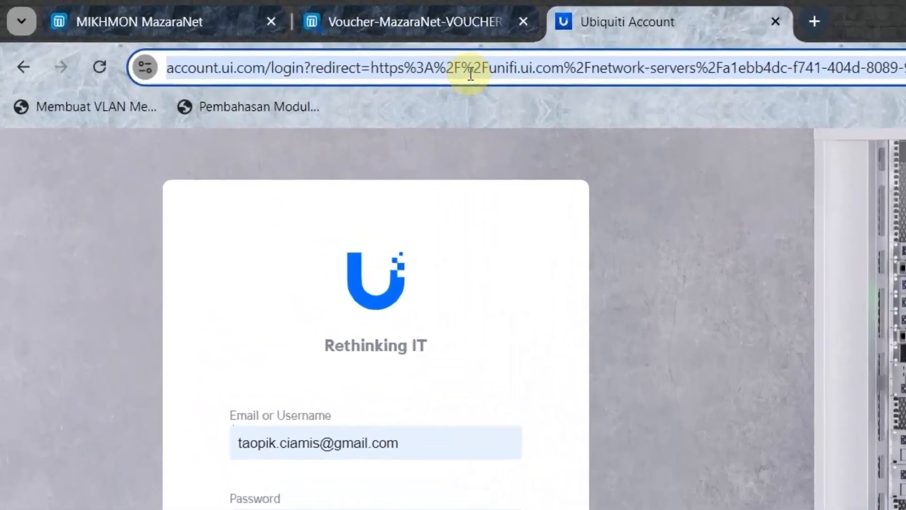
text(ui)
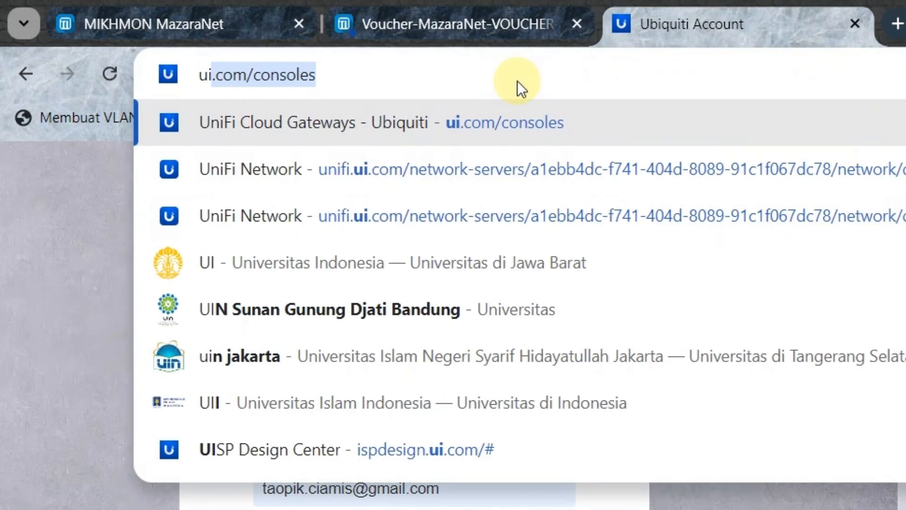
key(BackSpace)
key(BackSpace)
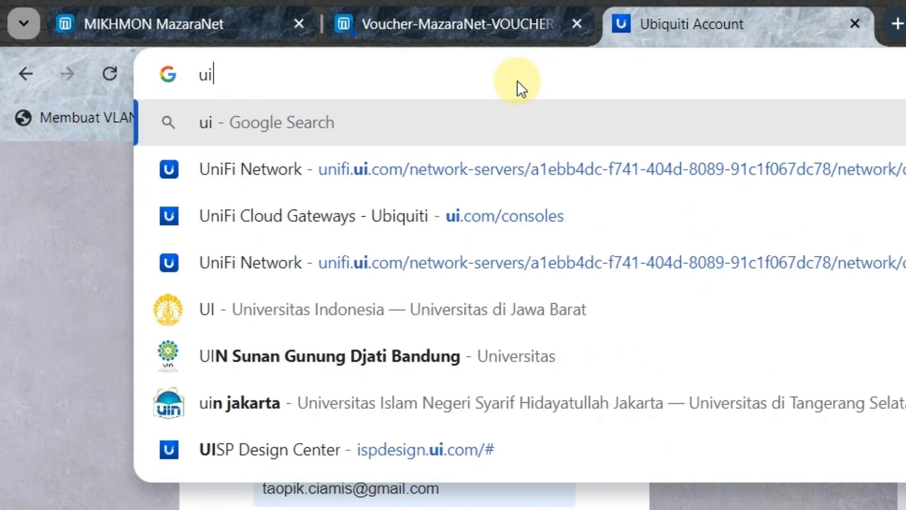
text(nifi)
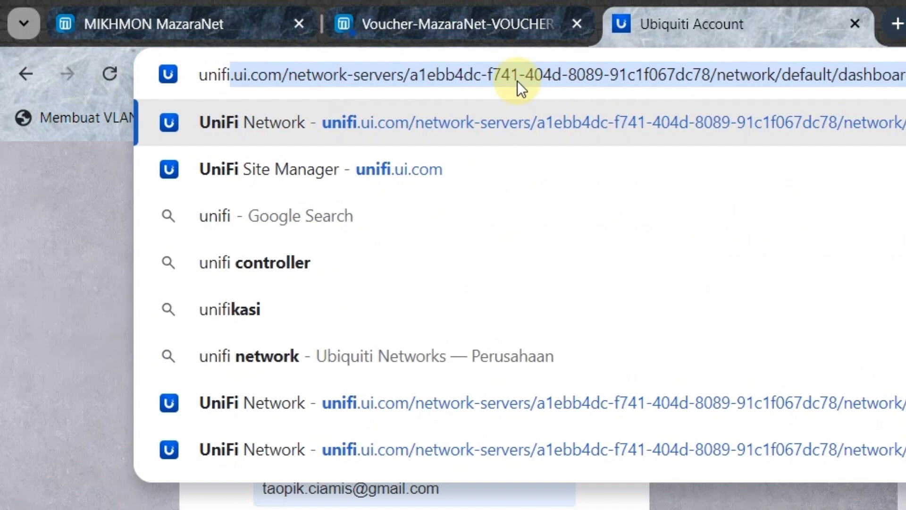
text(.ui)
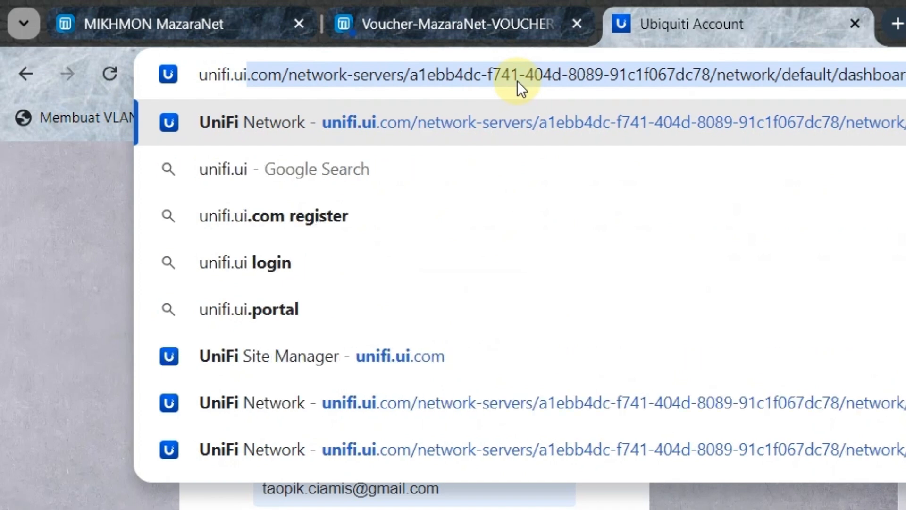
text(.com)
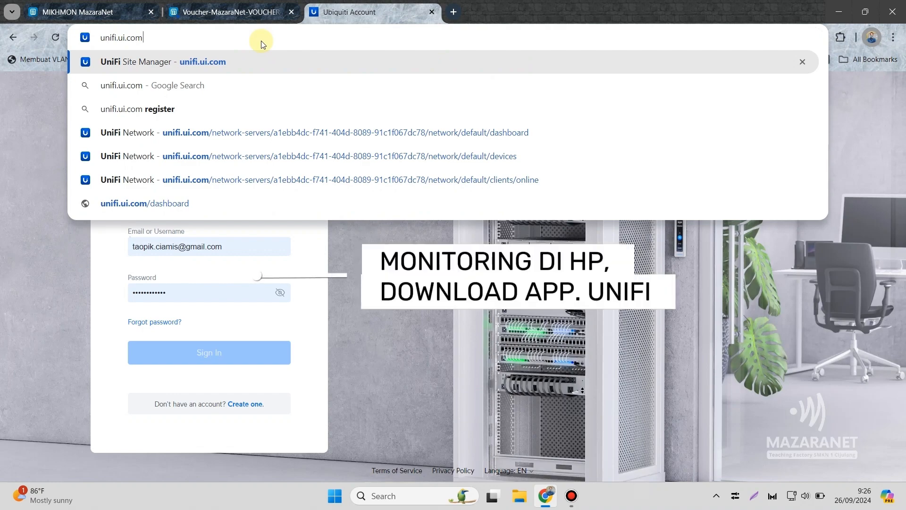
key(Return)
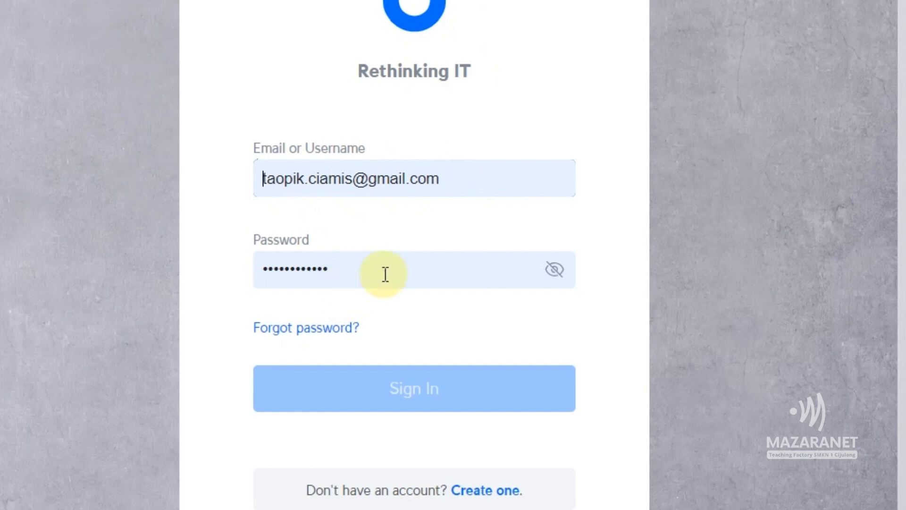
Sign in to the Ubiquiti account with the saved credentials and open the invited Network Server site.
click(370, 273)
click(318, 395)
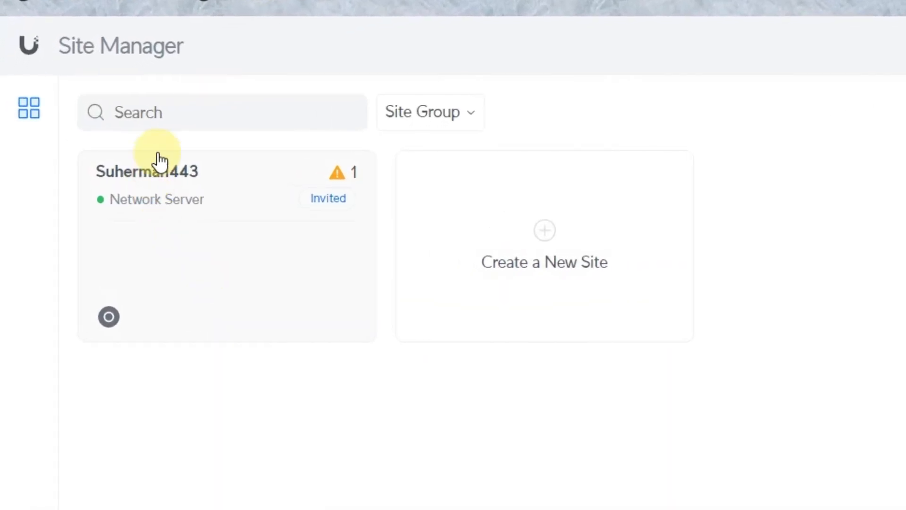
triple_click(166, 200)
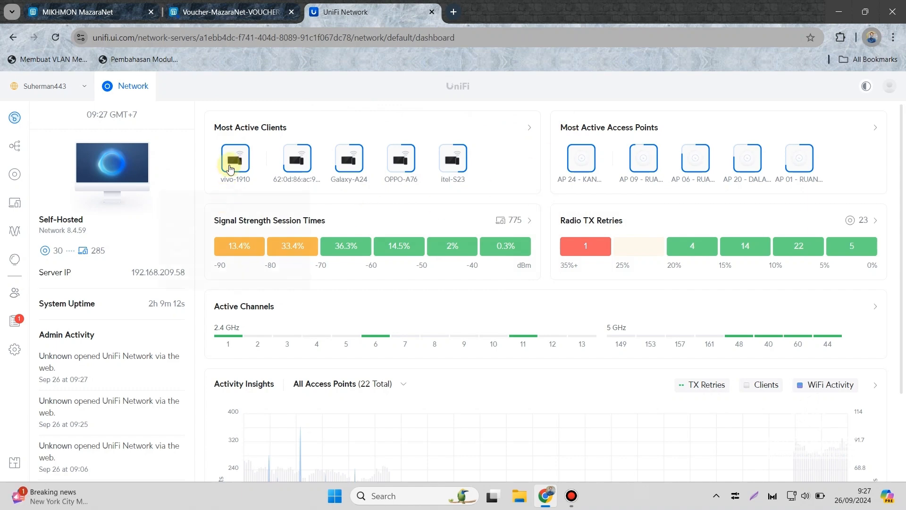
mouse_move(230, 166)
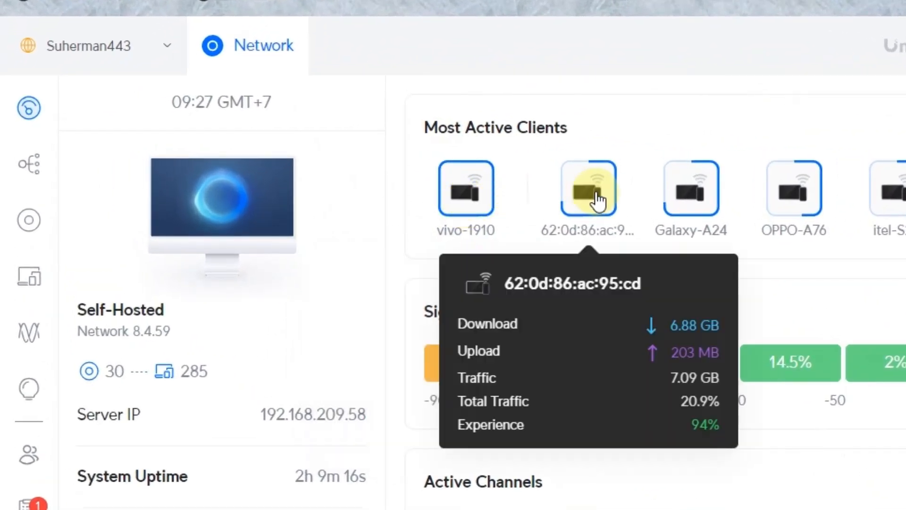
mouse_move(579, 172)
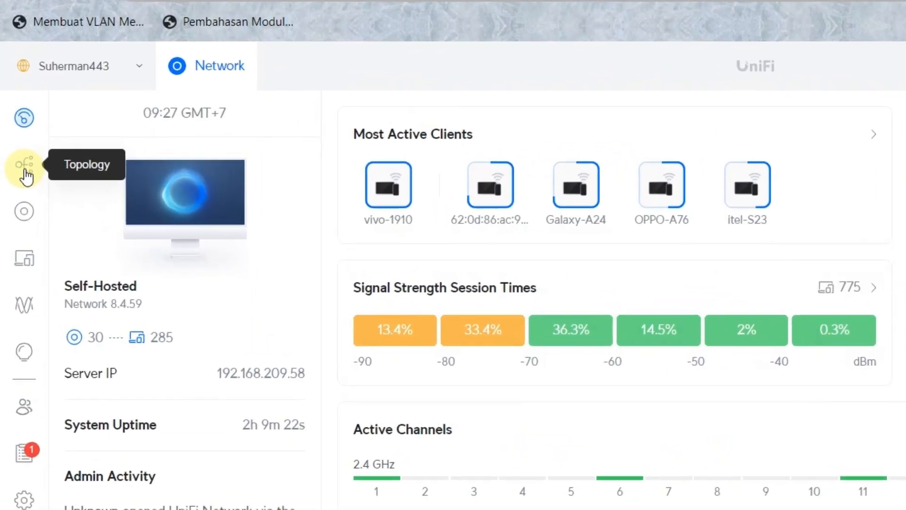
Show the WiFi client devices in the network topology through its display options.
click(30, 183)
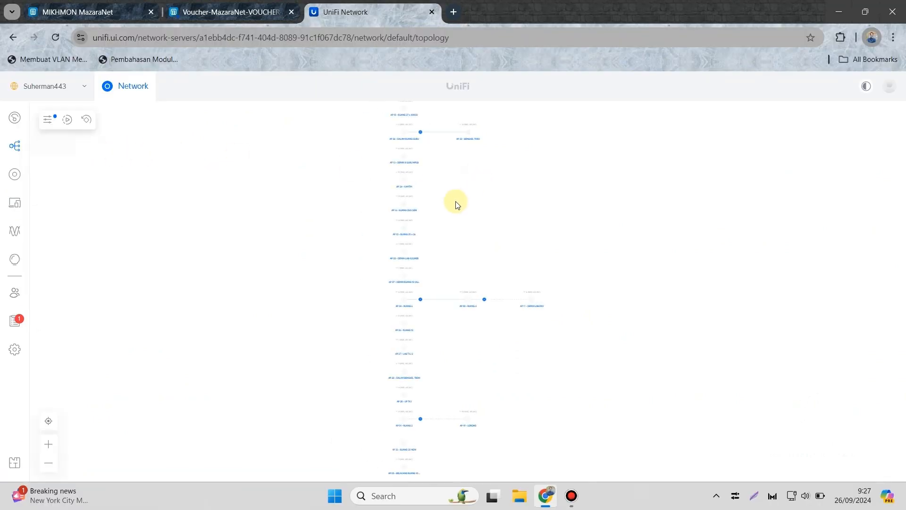
click(47, 123)
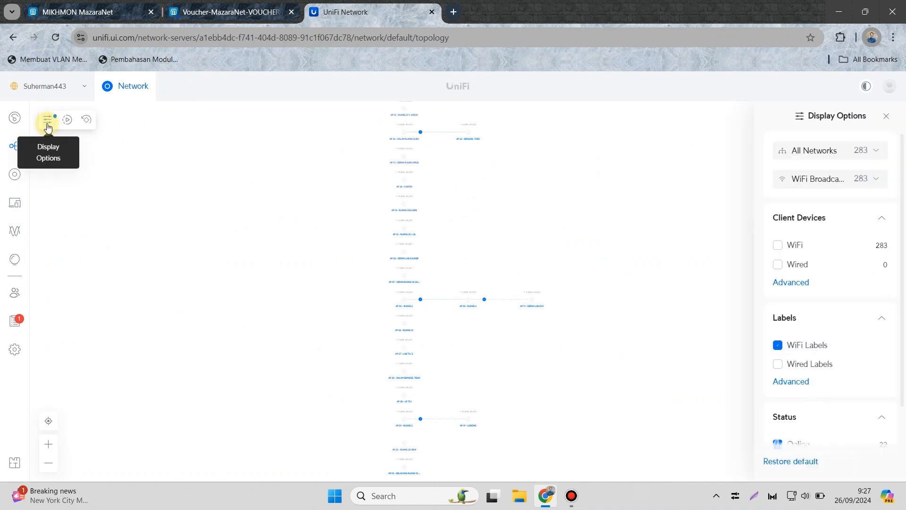
click(792, 249)
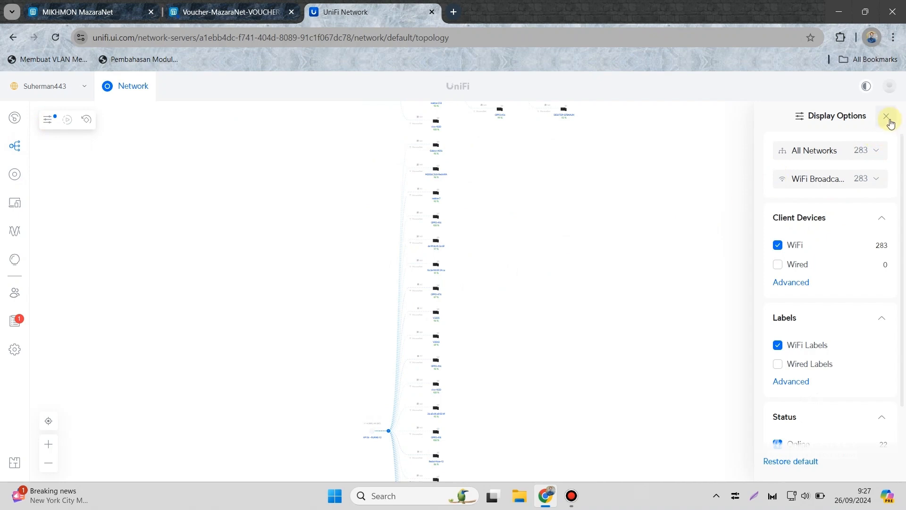
click(886, 116)
Examine the access point AP 06 - RUANG 12 and its connected clients in the topology map.
scroll(431, 245, up, 5)
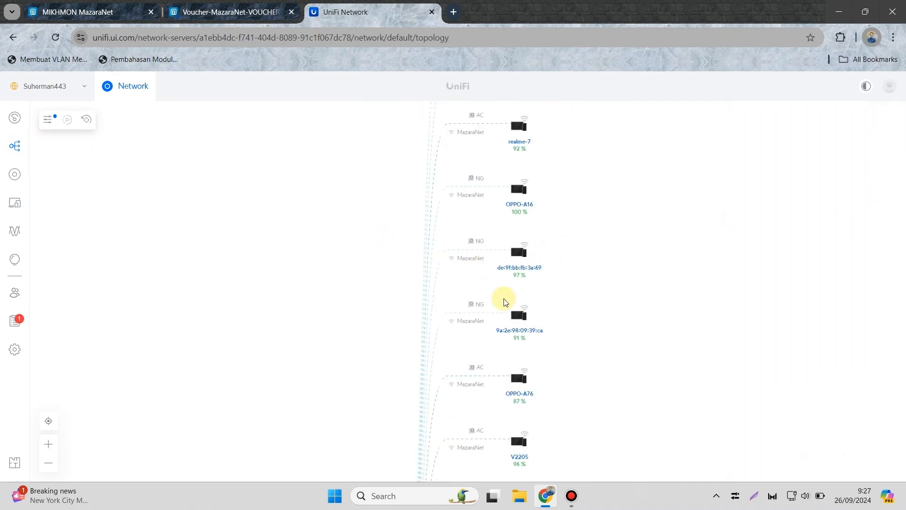
drag(584, 317, 634, 175)
scroll(661, 359, down, 5)
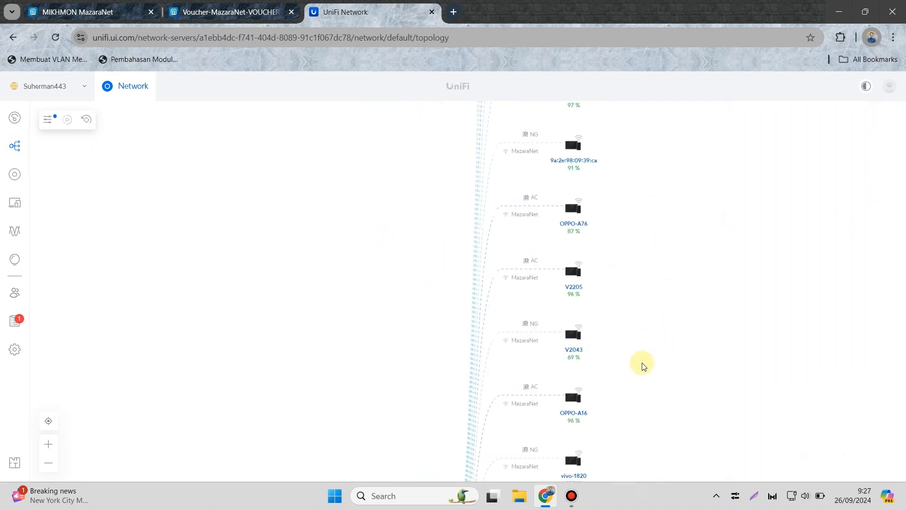
click(691, 402)
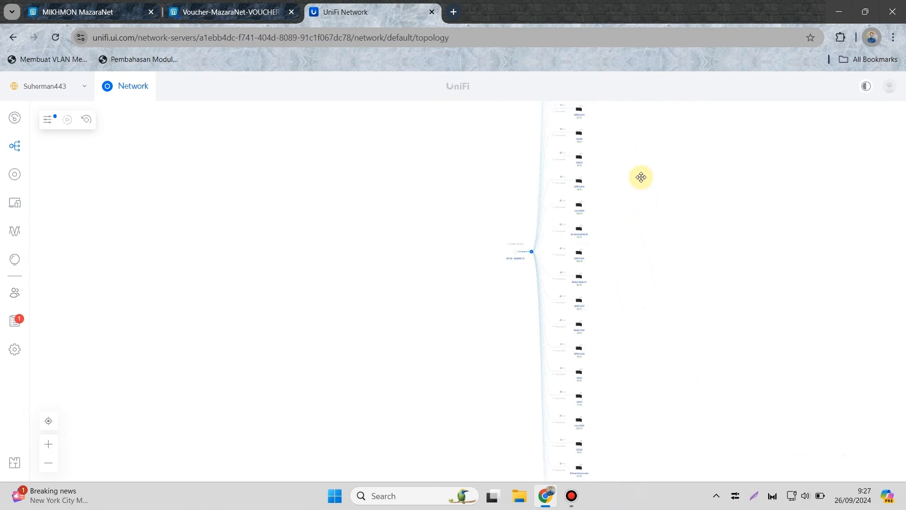
scroll(522, 267, up, 5)
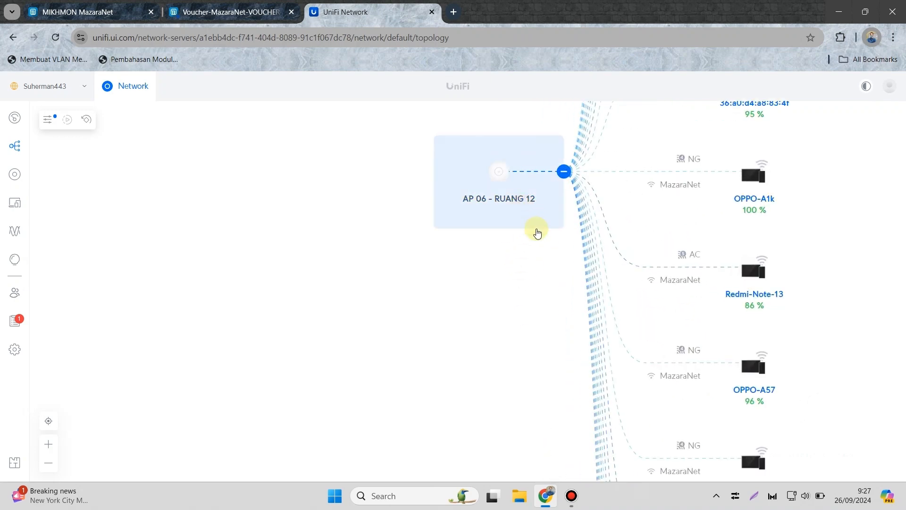
drag(524, 235, 362, 234)
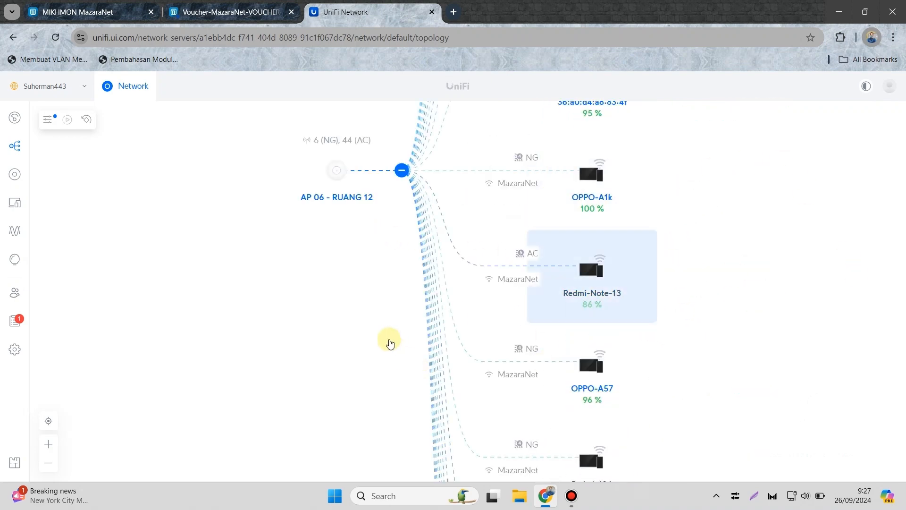
Look through the UniFi Devices list and check the details of the access point AP 25 - RUANG 20 NEW.
click(17, 174)
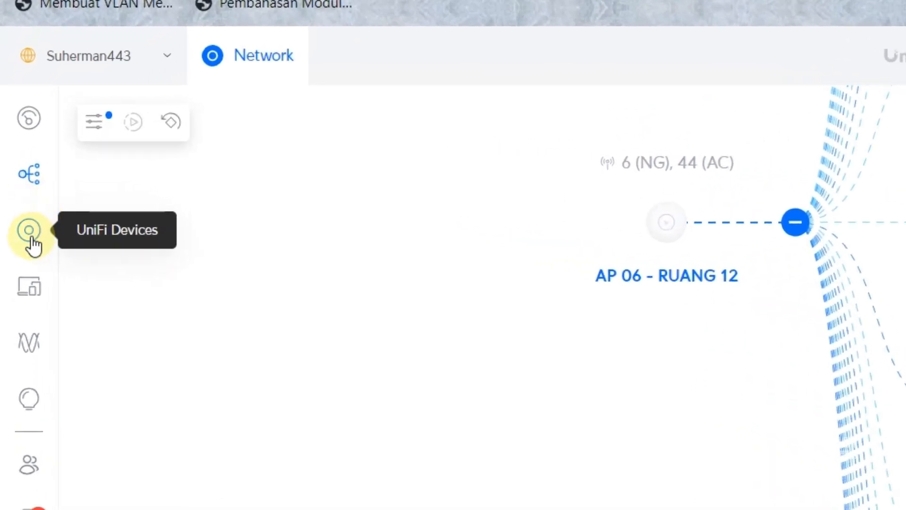
click(32, 245)
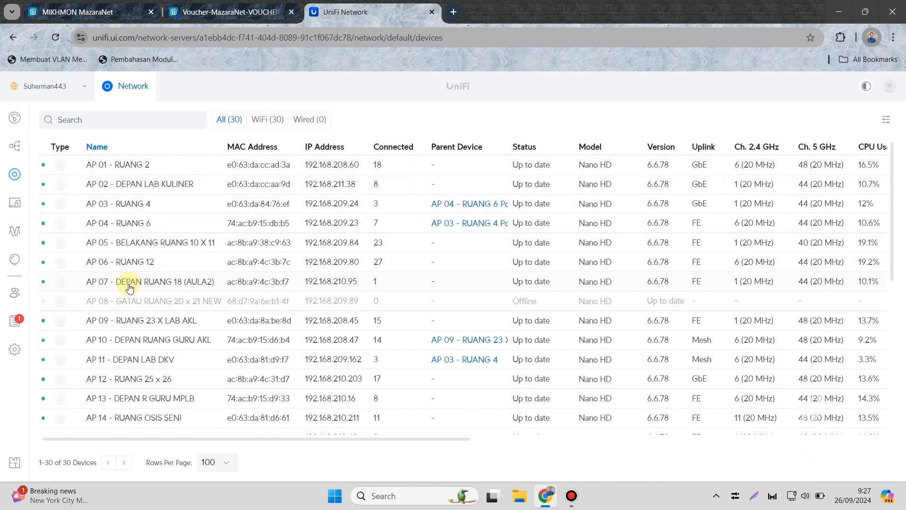
scroll(141, 323, down, 5)
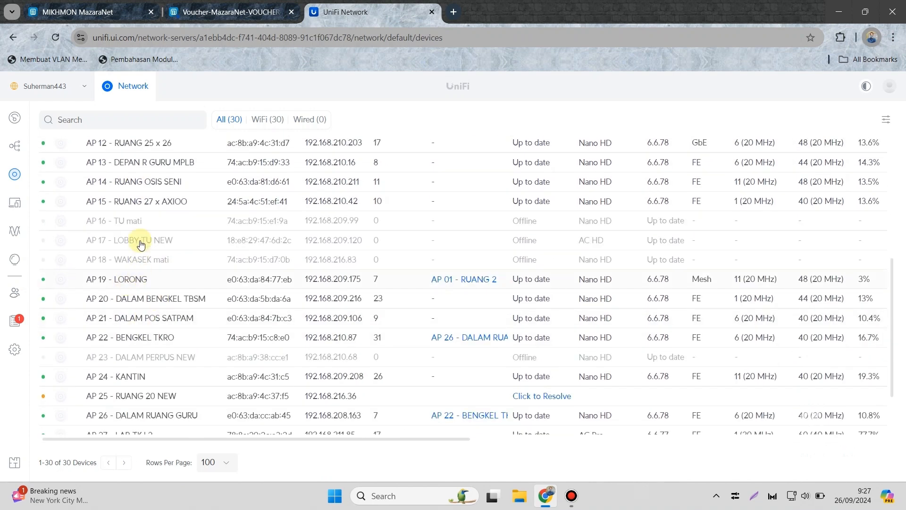
scroll(142, 239, down, 2)
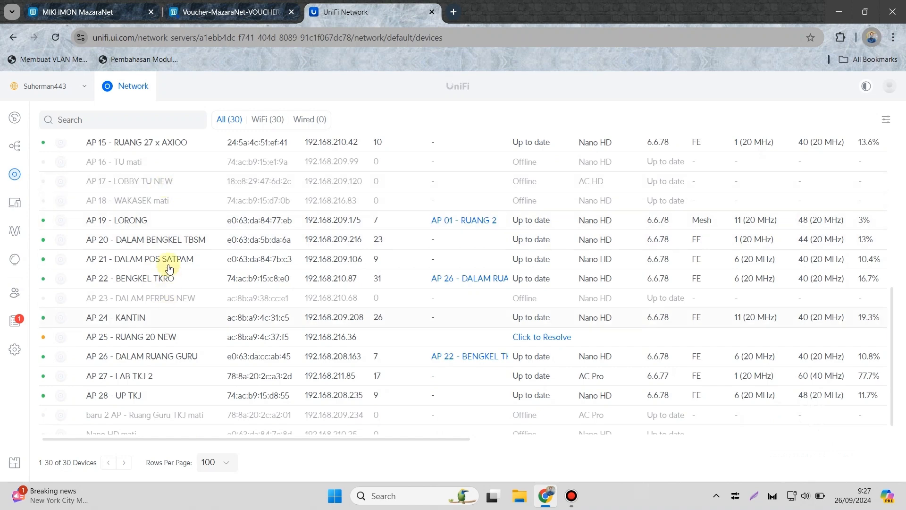
click(155, 345)
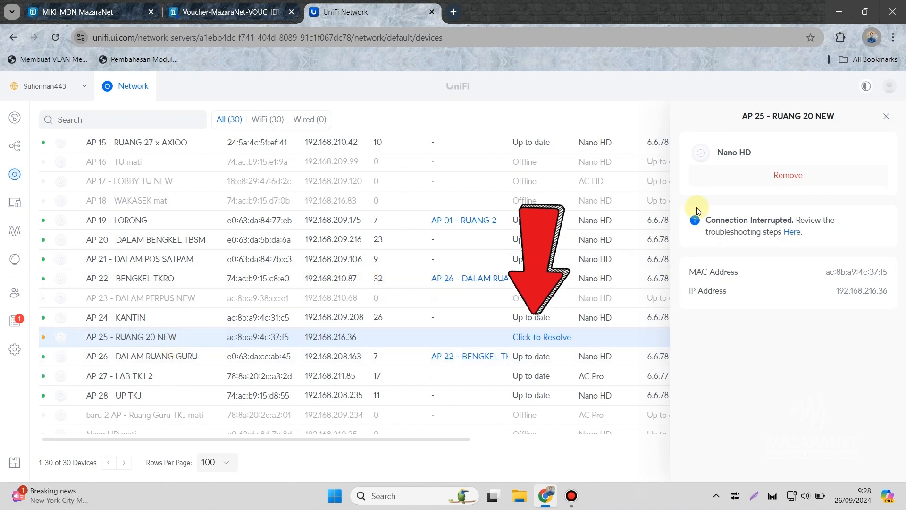
click(886, 118)
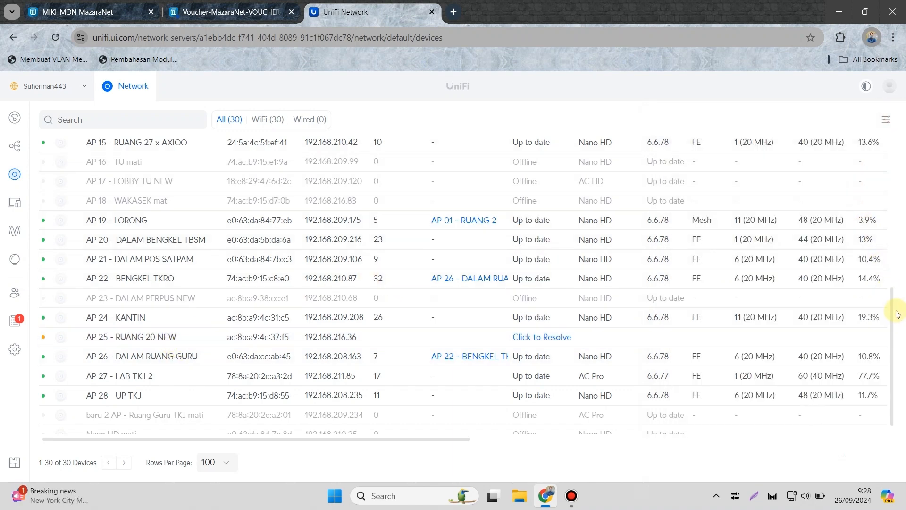
Review the number of connected clients for each access point across the whole device list.
drag(892, 311, 892, 139)
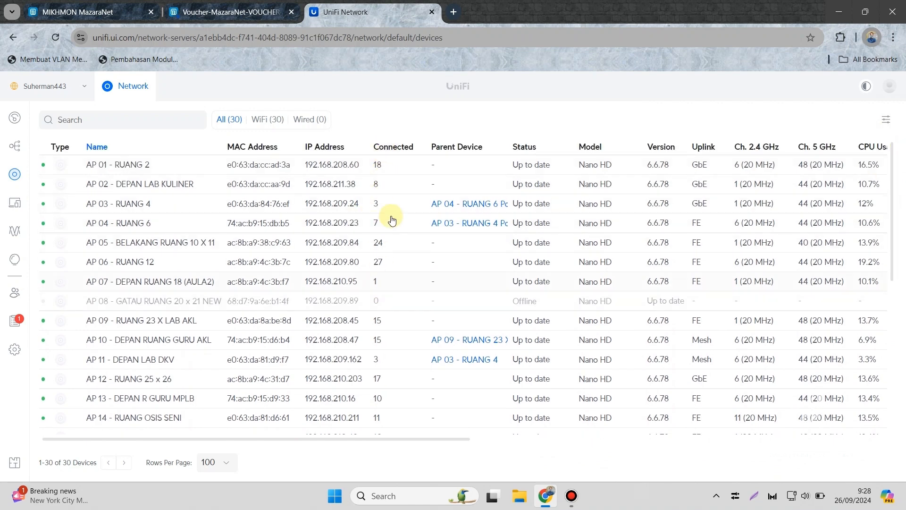
scroll(391, 330, down, 6)
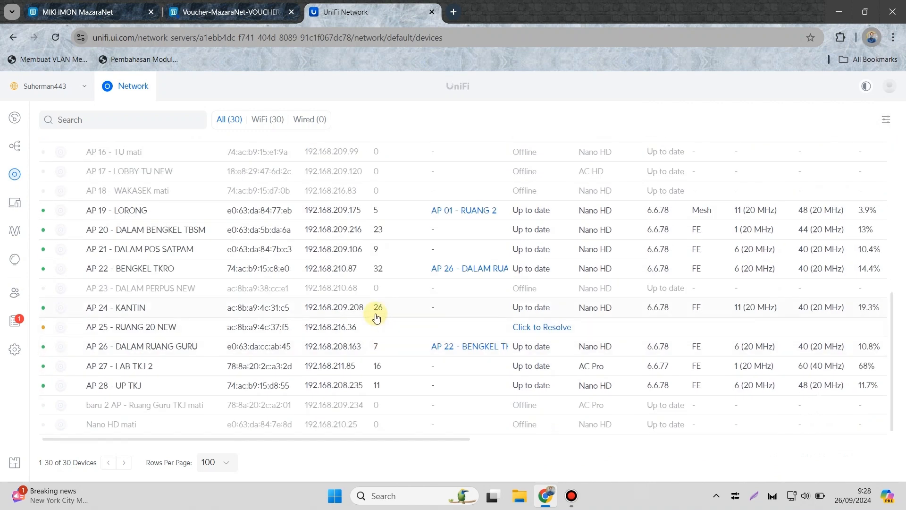
scroll(380, 326, up, 6)
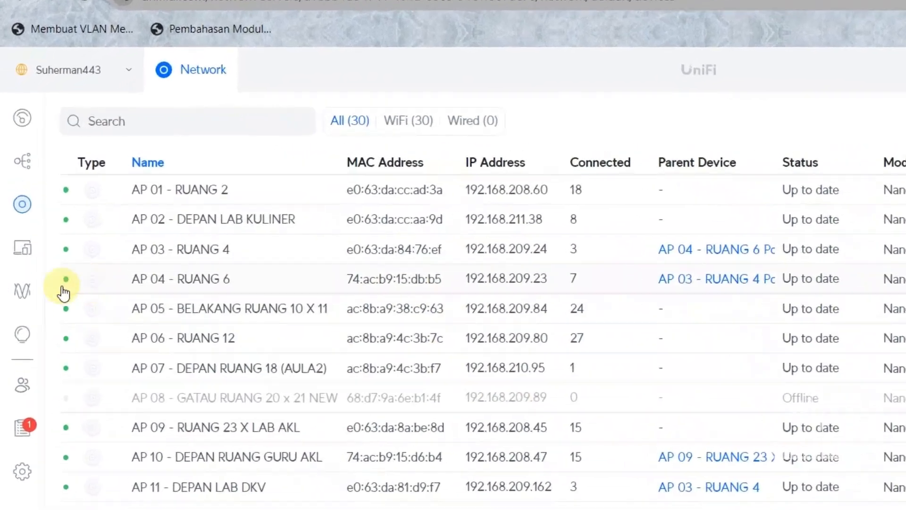
View the list of online client devices and return to the network dashboard.
click(12, 208)
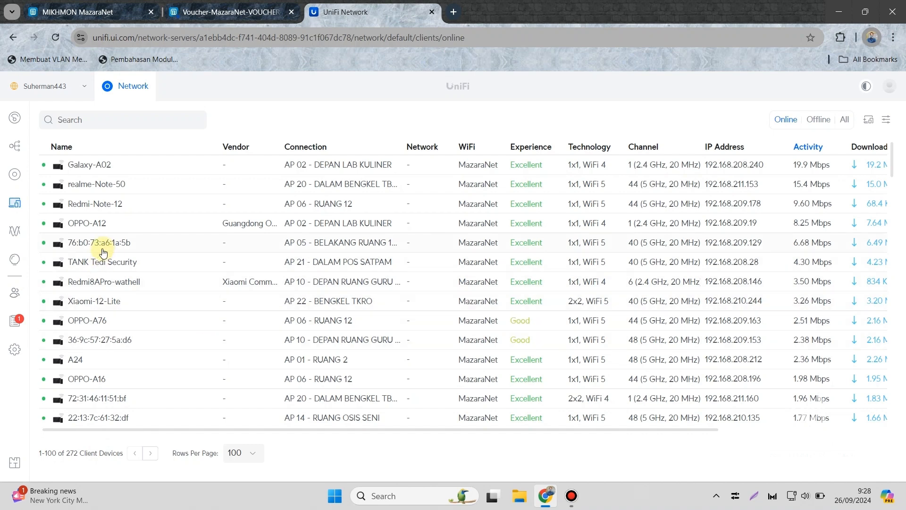
click(16, 120)
click(178, 343)
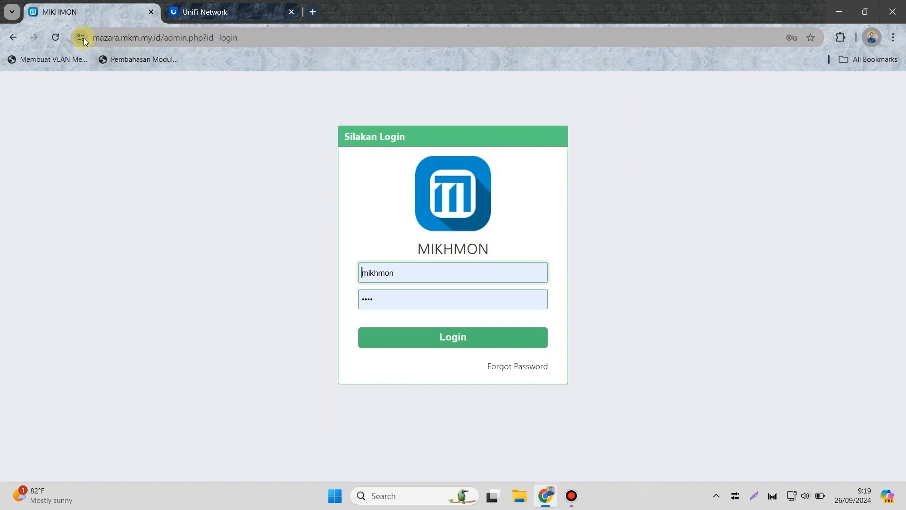
click(122, 36)
click(251, 38)
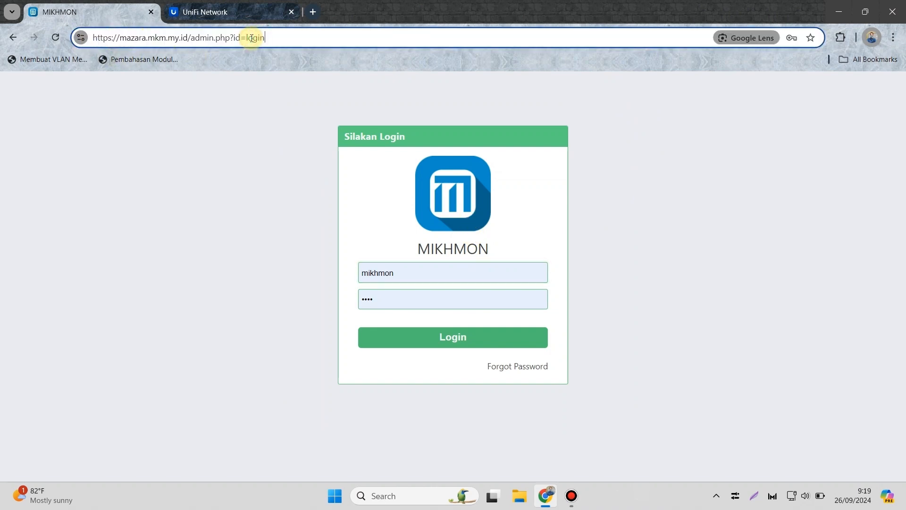
drag(278, 37, 89, 39)
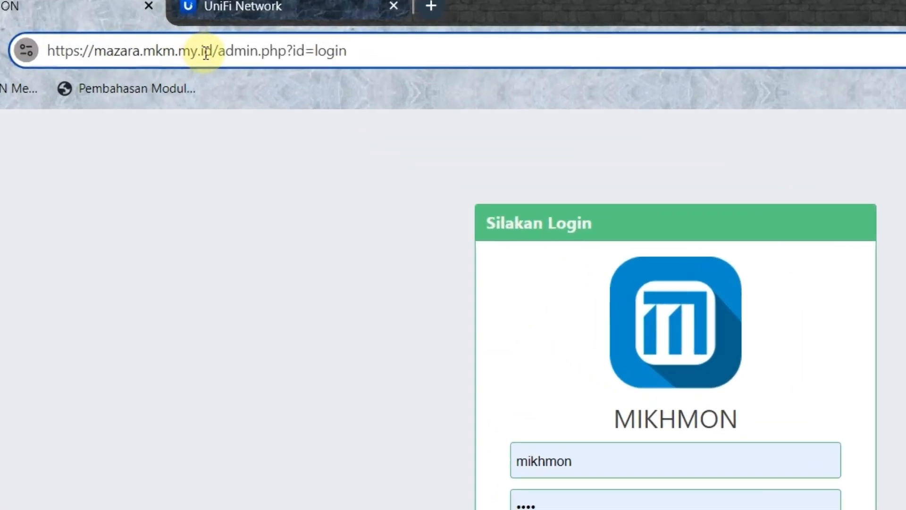
click(190, 39)
key(shift+End)
key(BackSpace)
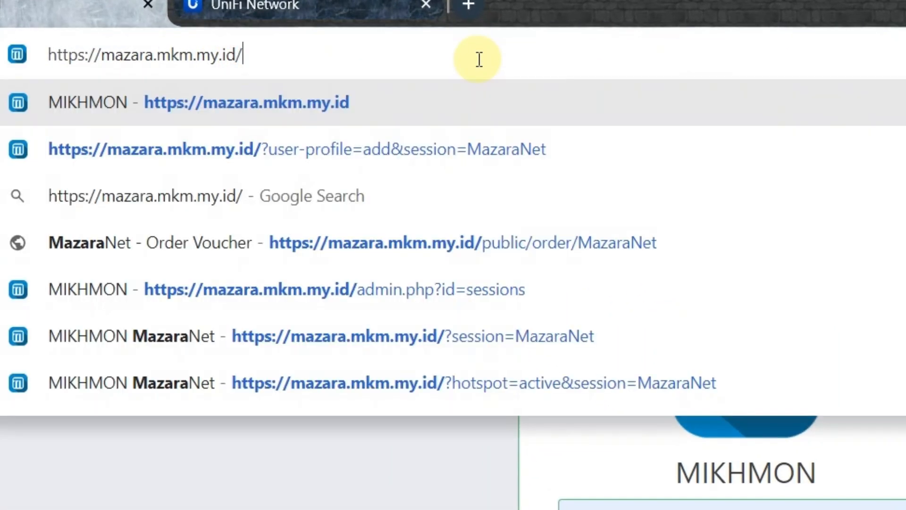
drag(303, 55, 33, 40)
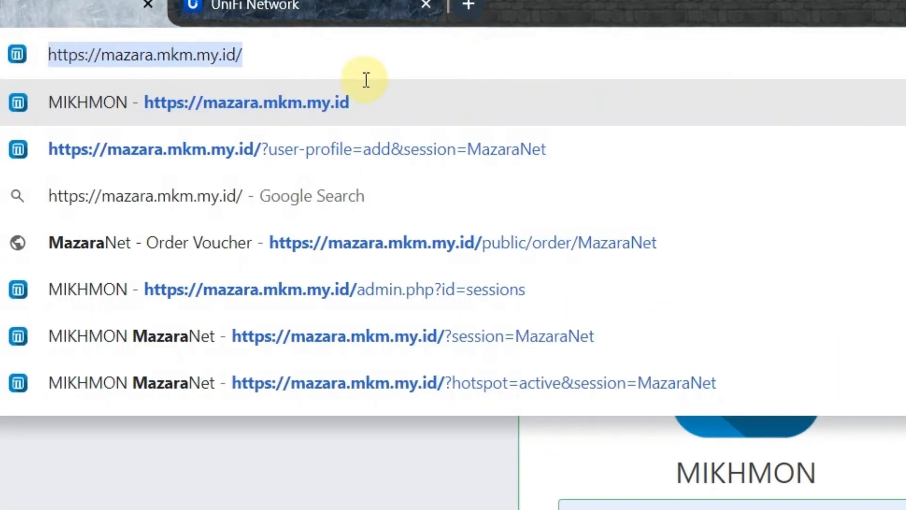
click(404, 53)
key(Return)
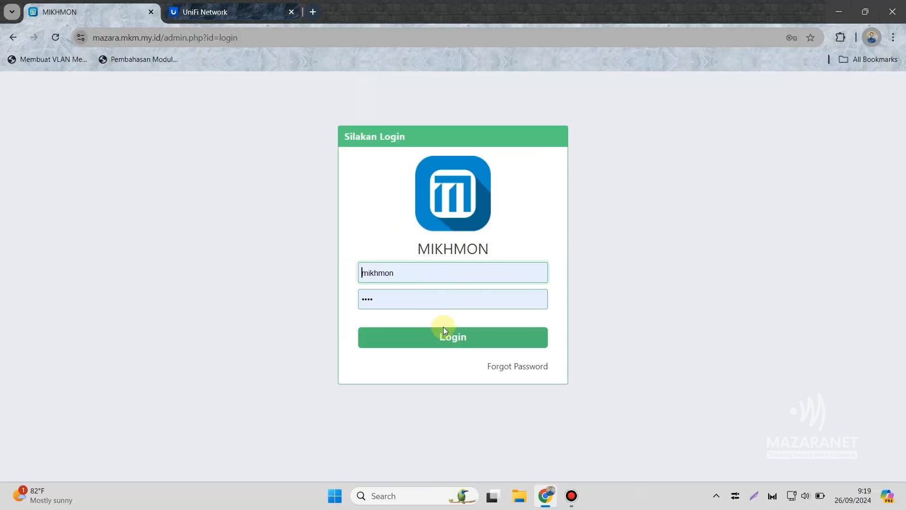
Log in to MIKHMON with the prefilled credentials and open the MazaraNet router session.
click(421, 421)
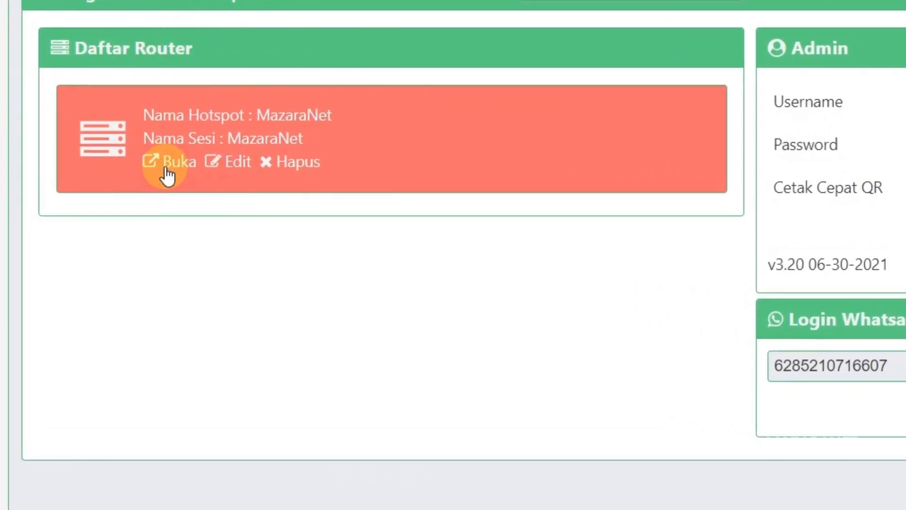
click(167, 170)
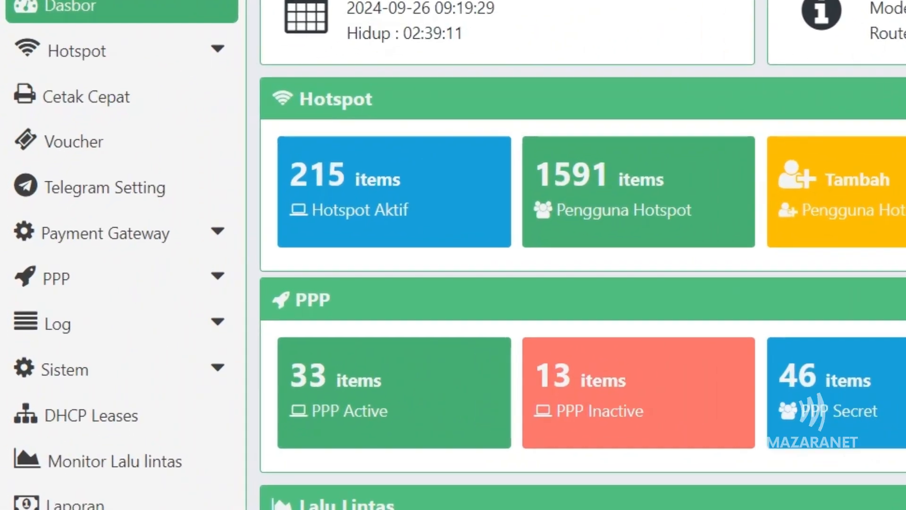
Open the Hasilkan [new] form for generating hotspot users.
click(186, 61)
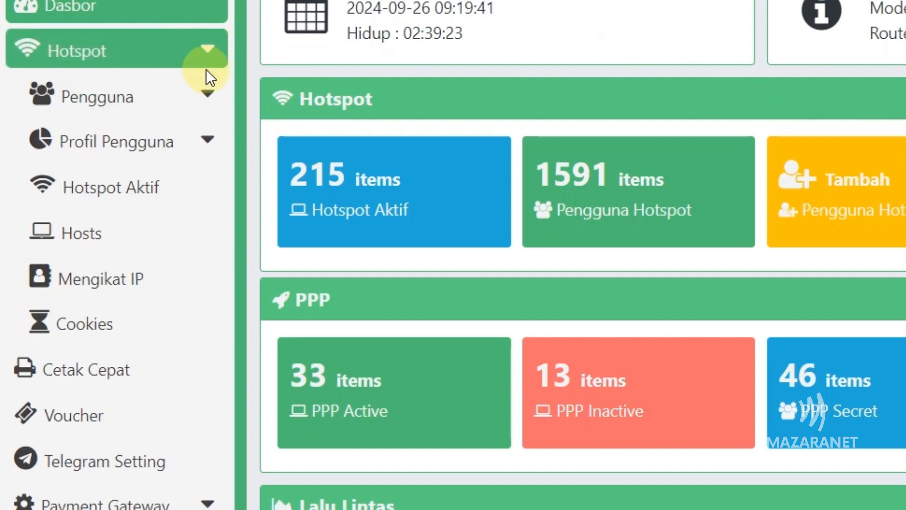
click(211, 98)
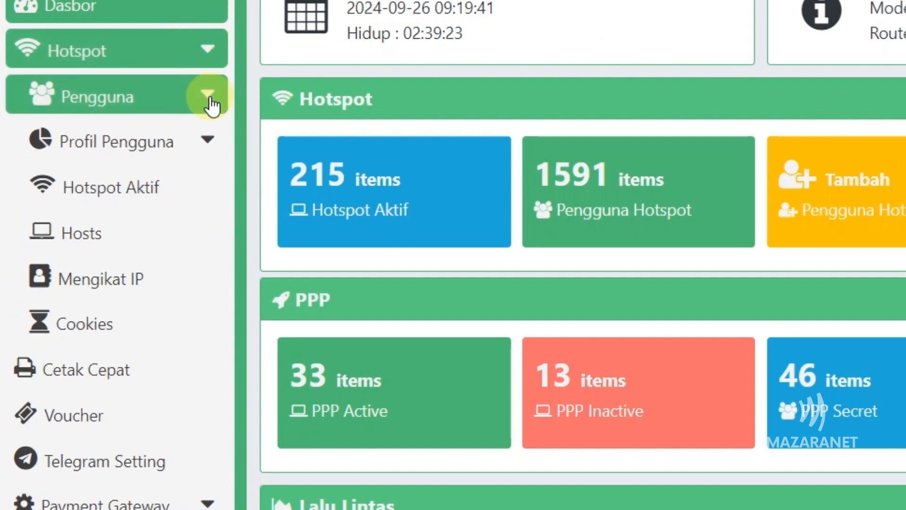
click(211, 104)
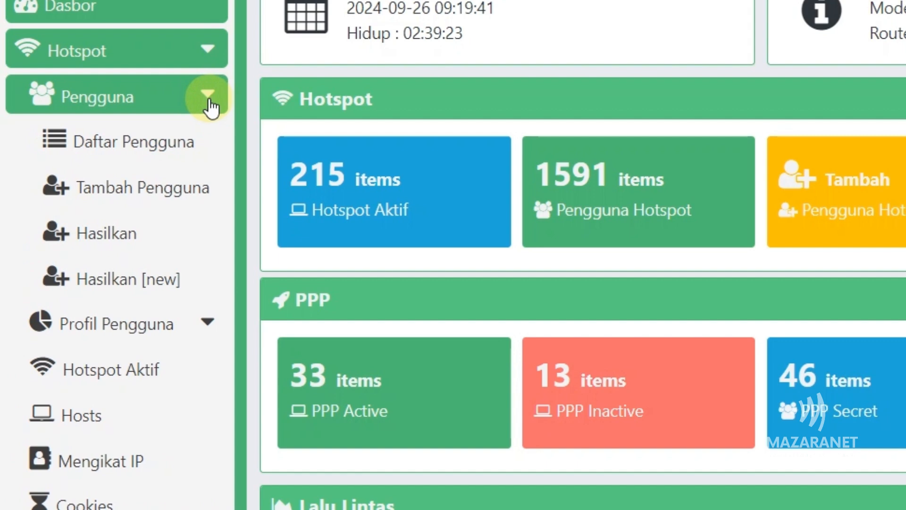
click(119, 280)
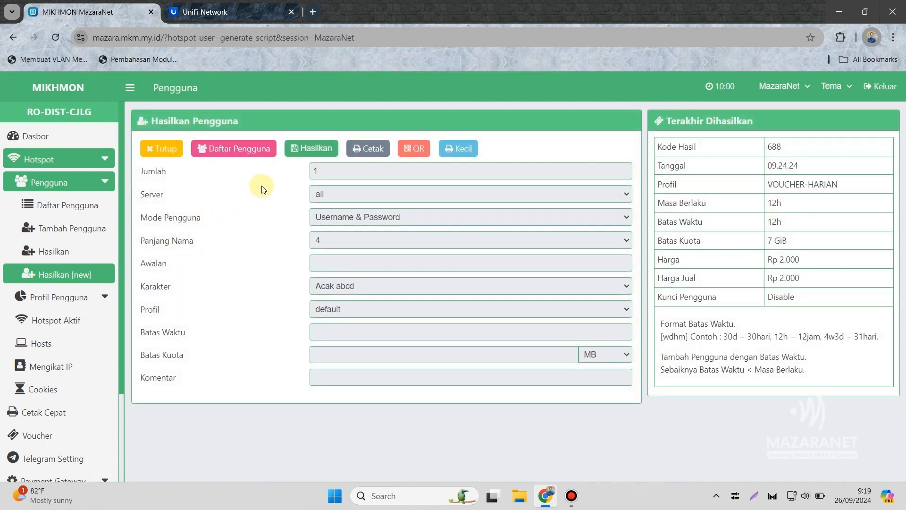
Set the number of vouchers to 10, the user mode to Username = Password and the name length to 4, keeping the server on all.
click(377, 176)
text(00)
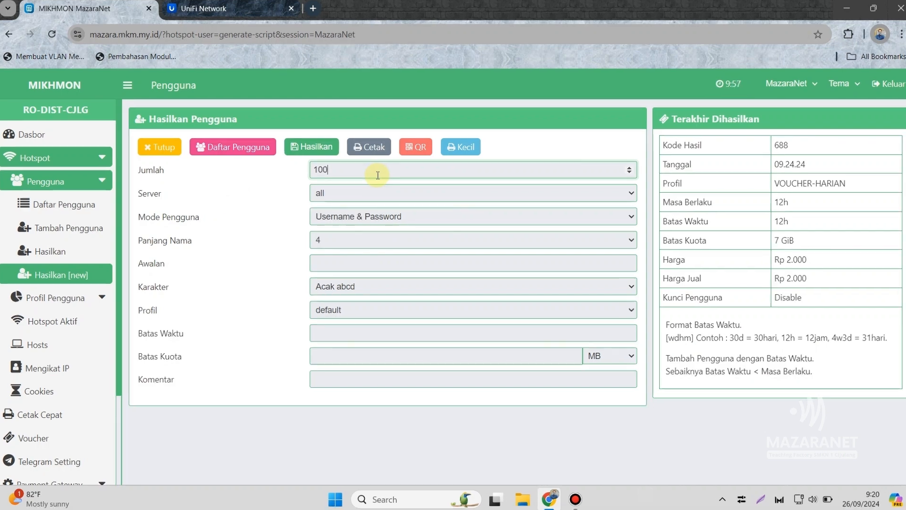
key(BackSpace)
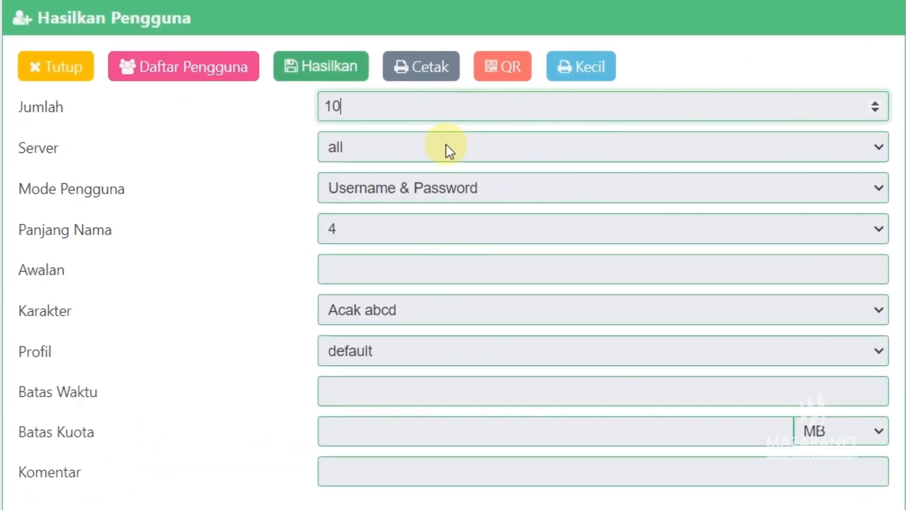
click(445, 146)
click(446, 146)
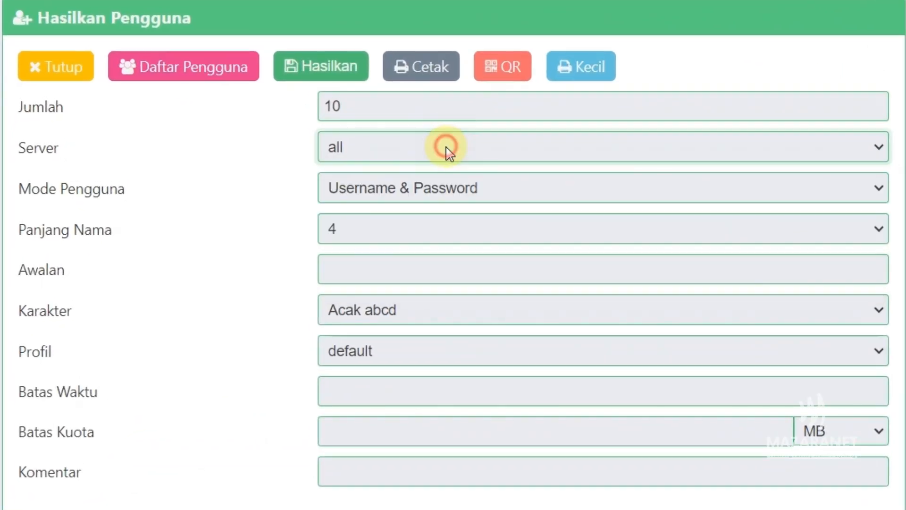
click(499, 186)
click(495, 240)
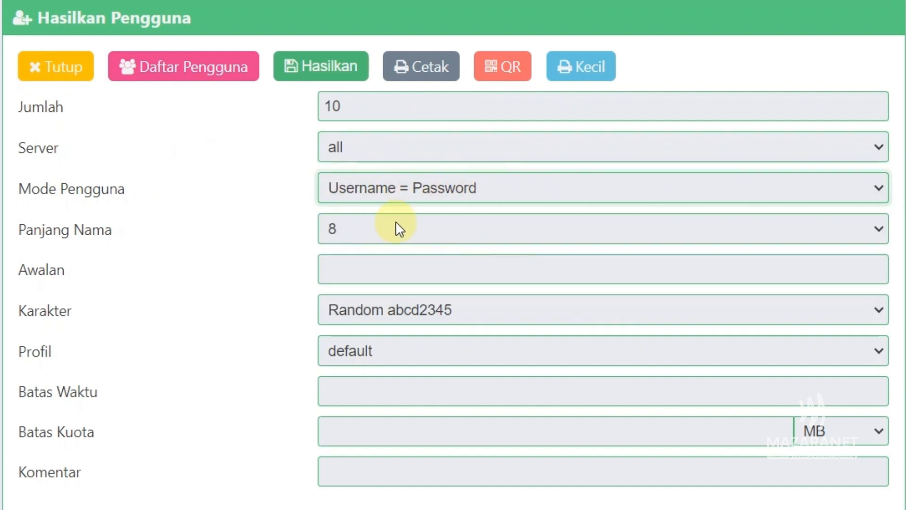
click(368, 230)
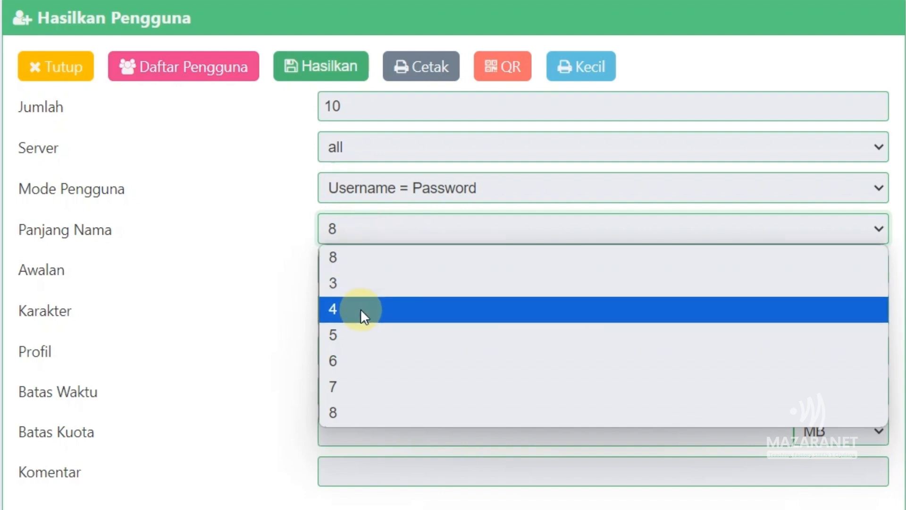
click(361, 309)
Set the voucher prefix to kan30 and choose the VOUCHER-BULANAN profile, keeping the Random abcd2345 character type.
click(352, 269)
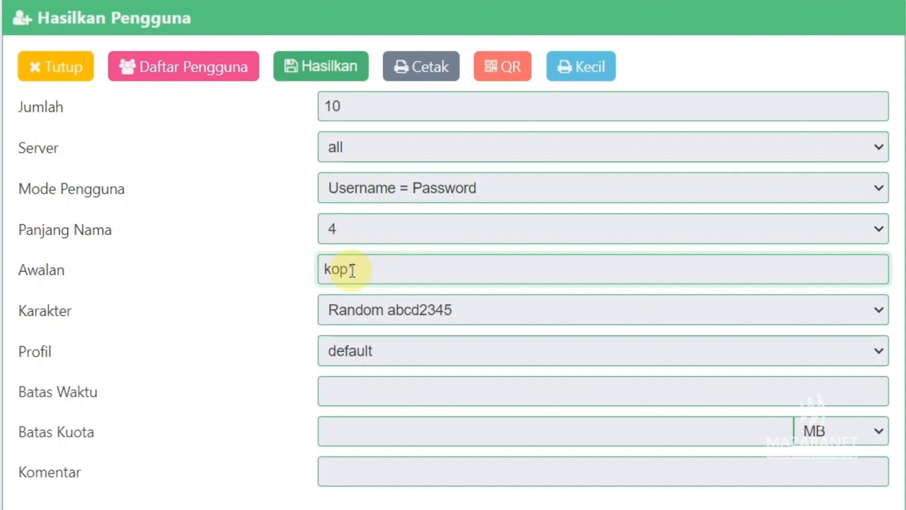
text(1)
text(kan30)
click(612, 323)
click(617, 317)
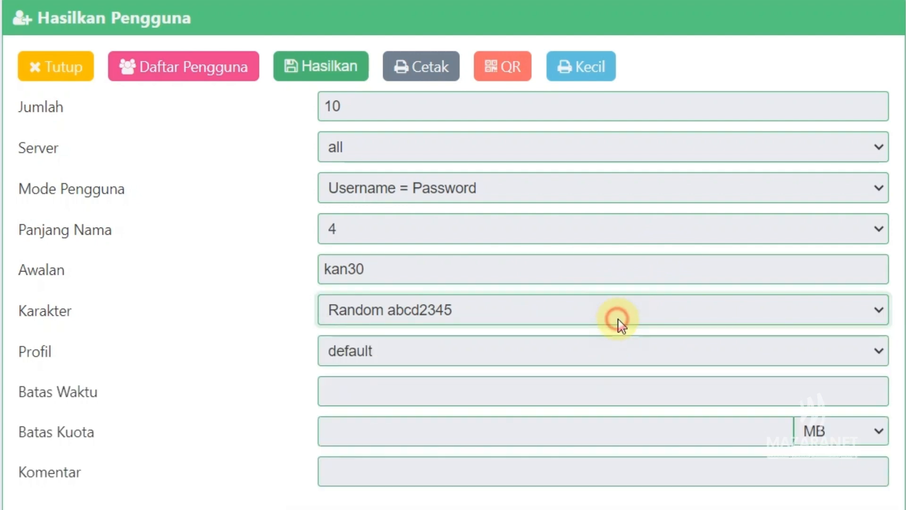
click(558, 368)
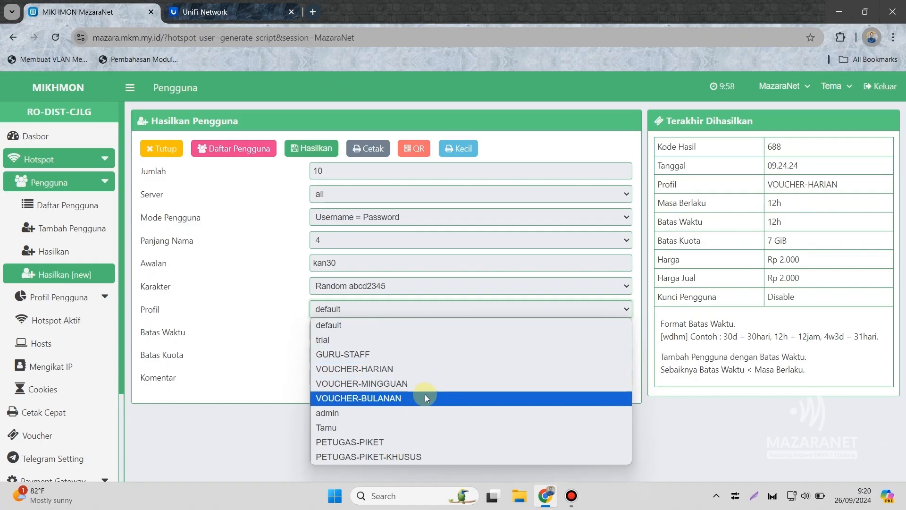
click(424, 398)
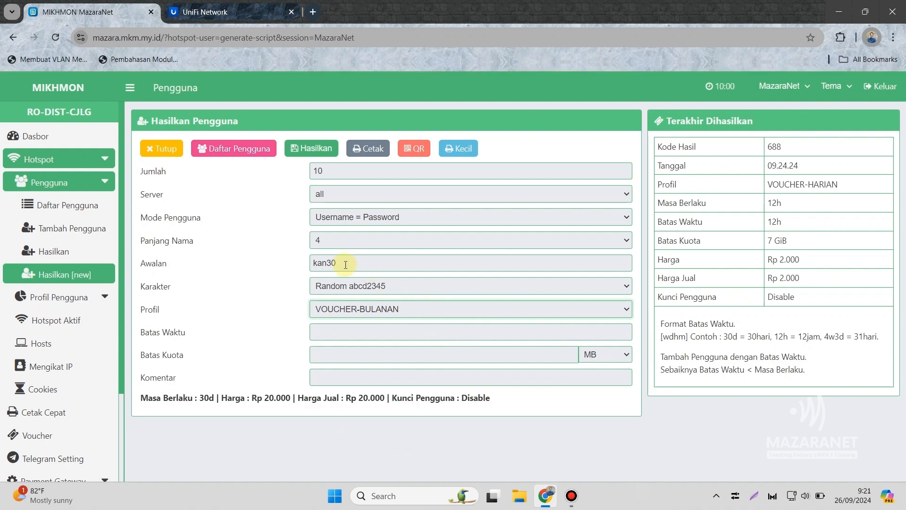
Change the voucher prefix to kan1 and select the VOUCHER-HARIAN profile.
drag(342, 262, 330, 264)
text(1)
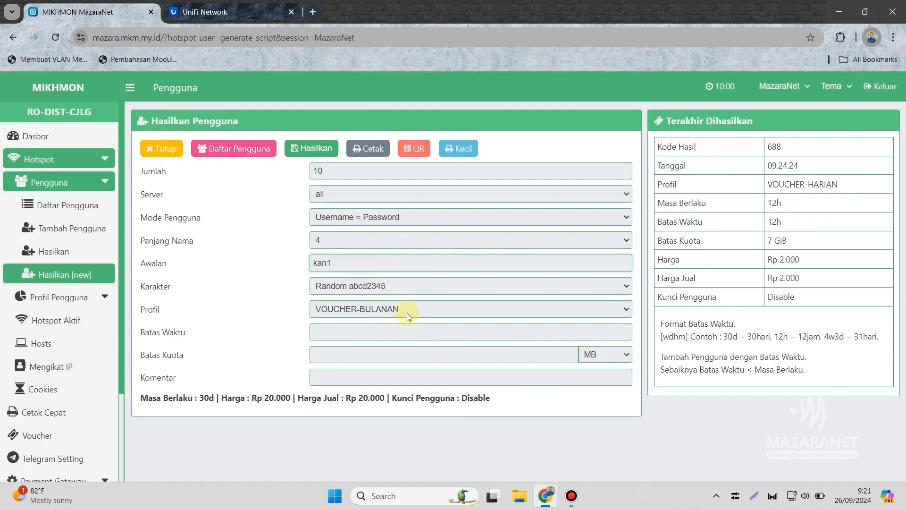
click(403, 311)
click(391, 369)
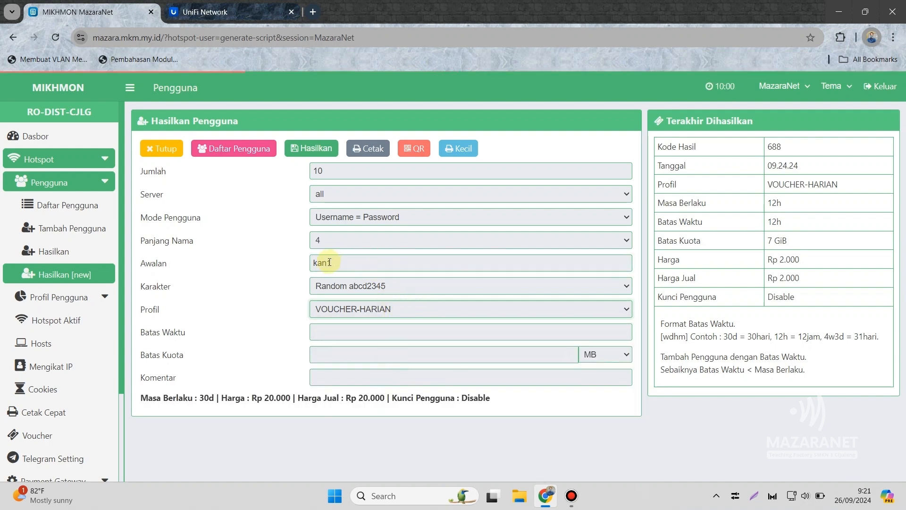
Change the voucher prefix to kan7 and select the VOUCHER-MINGGUAN profile.
drag(330, 262, 328, 266)
text(7)
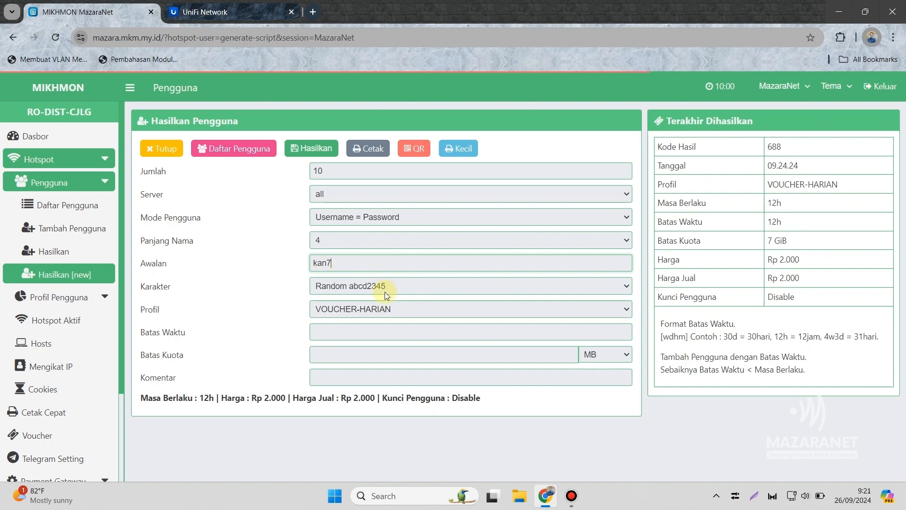
click(375, 309)
click(374, 385)
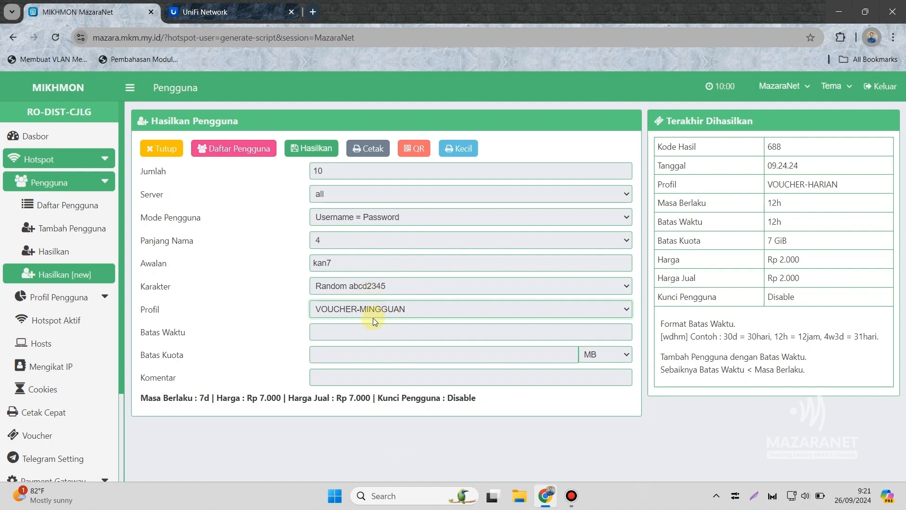
Read the examples of the Batas Waktu time format in the notes beside the form.
click(356, 332)
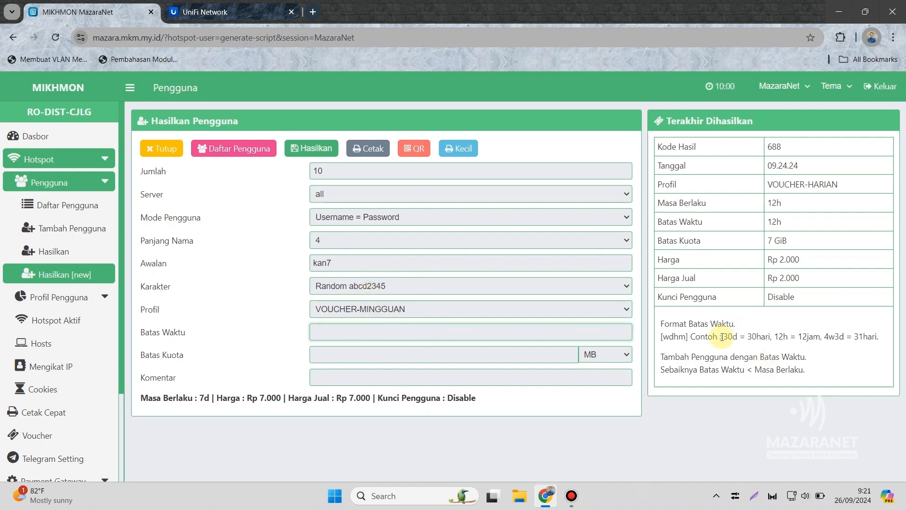
click(691, 337)
drag(744, 338, 887, 337)
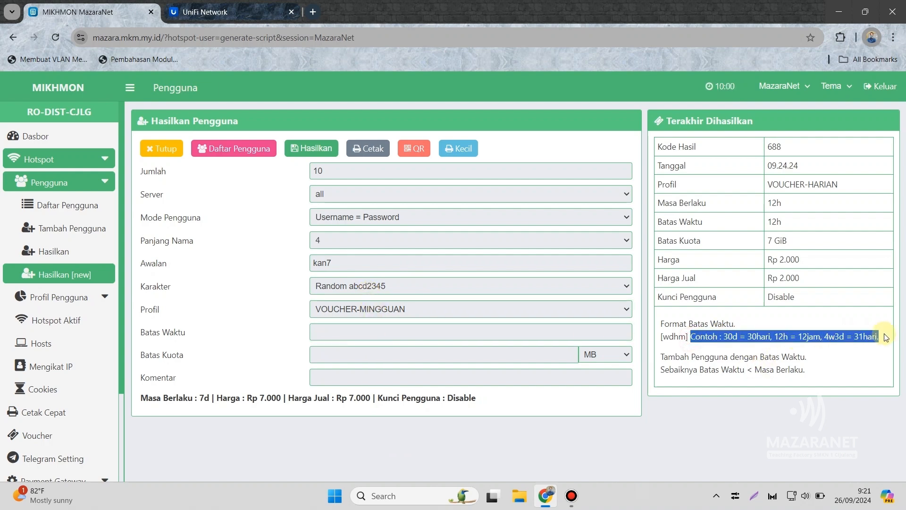
click(367, 332)
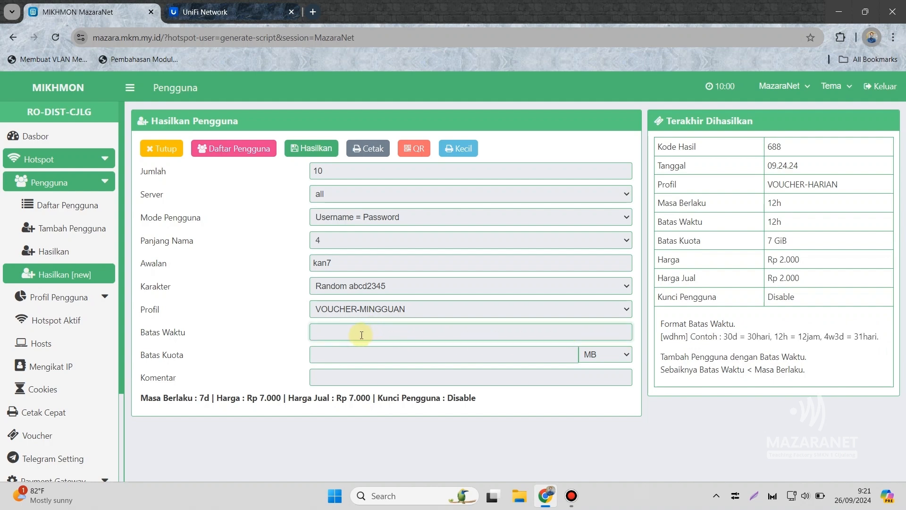
Set the voucher prefix to kan1 and its time limit to 12h.
click(333, 262)
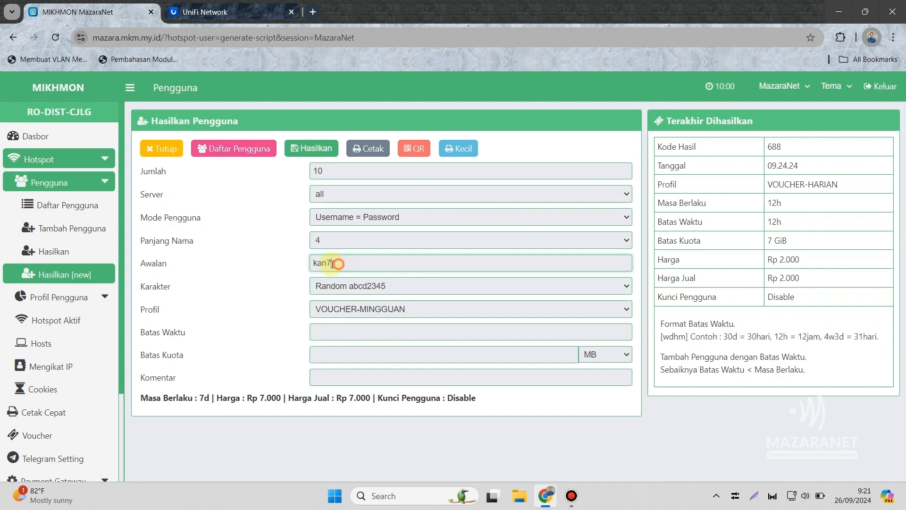
text(1)
click(338, 330)
text(1)
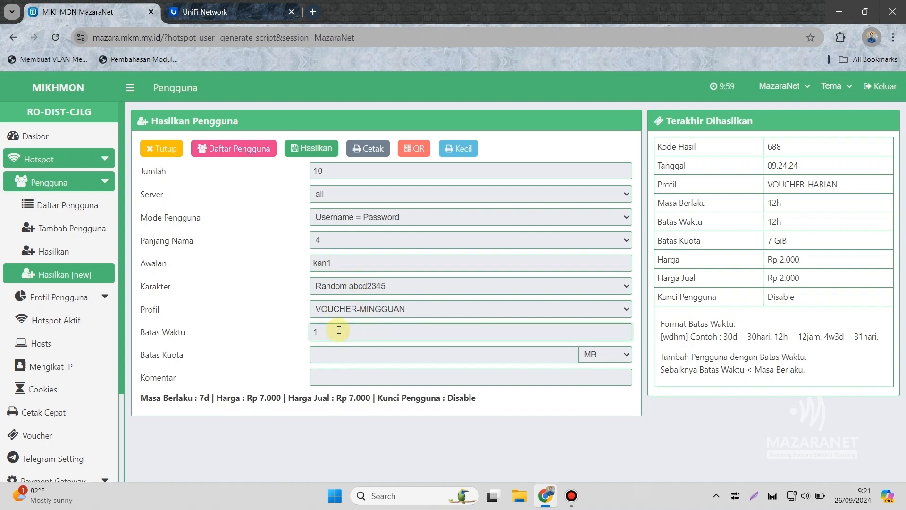
text(2h)
Set the voucher prefix to kan7 and the time limit to 6d after trying 7d.
drag(328, 264, 351, 268)
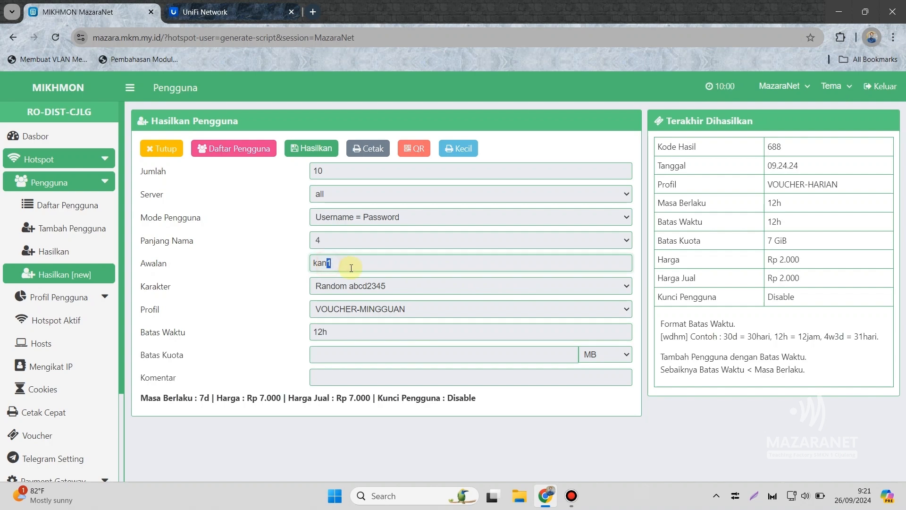
drag(342, 332, 303, 333)
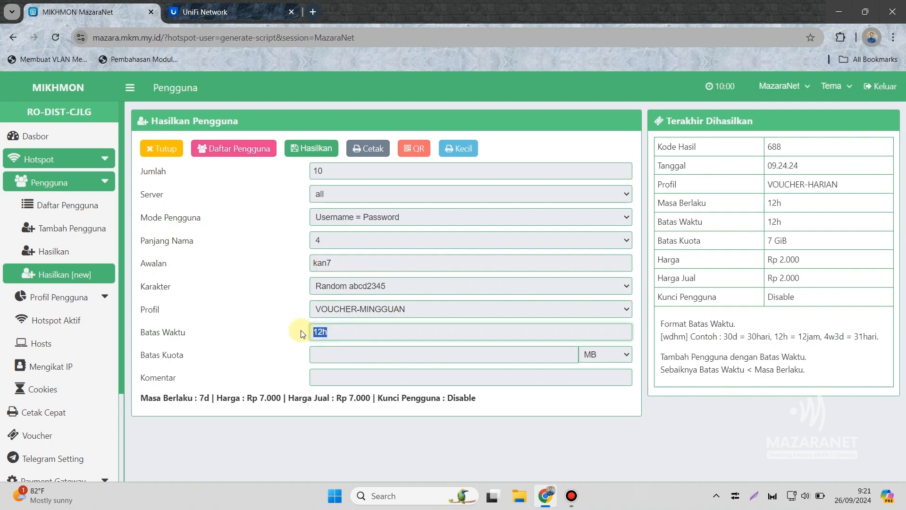
text(7d)
text(6d)
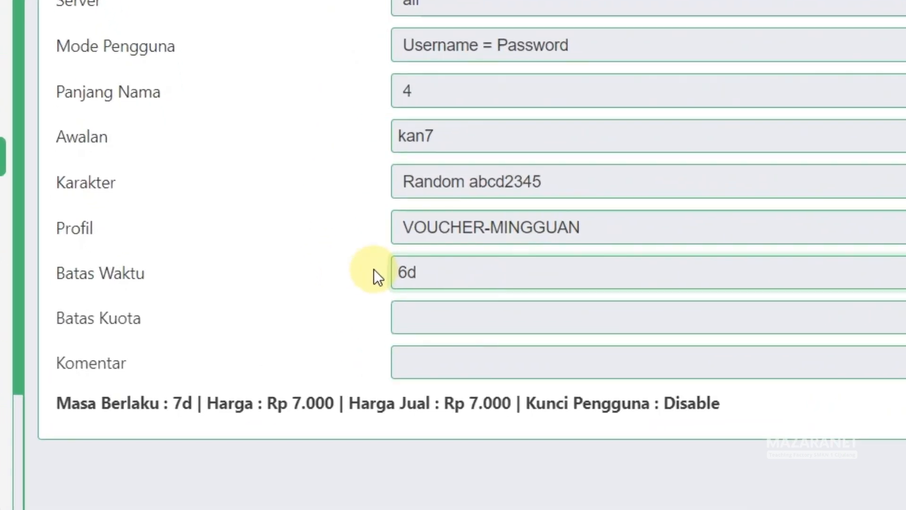
Change the voucher prefix to kan30 and the time limit to 30d.
click(436, 138)
key(BackSpace)
text(30)
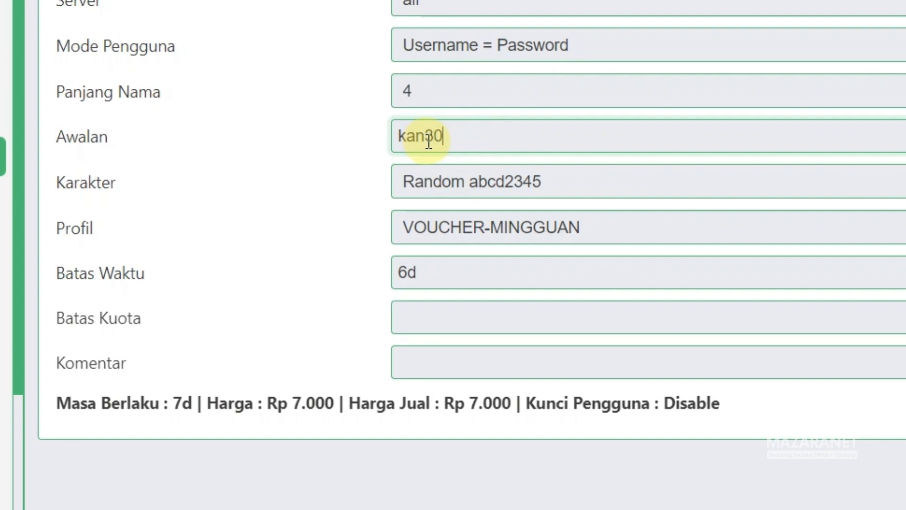
drag(429, 270, 378, 270)
text(3)
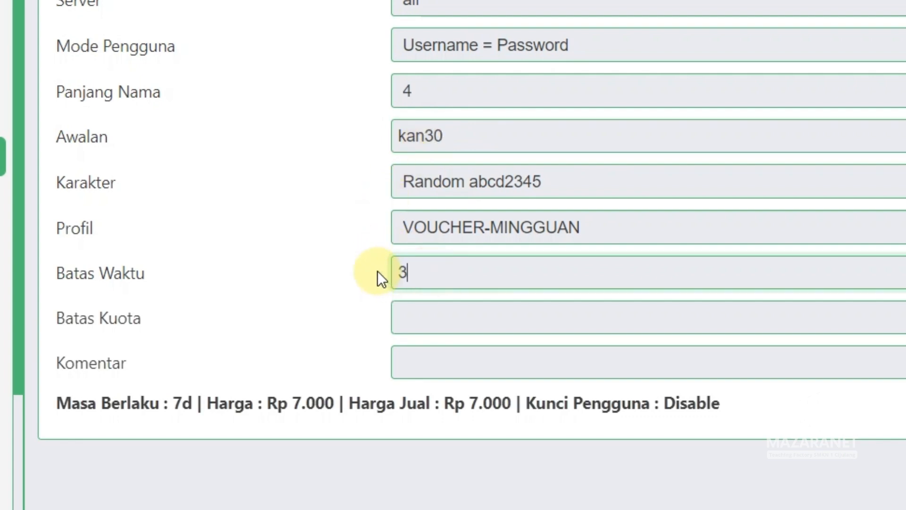
text(0d)
Return the voucher prefix to kan1 and set the time limit to 12h.
drag(446, 136, 432, 137)
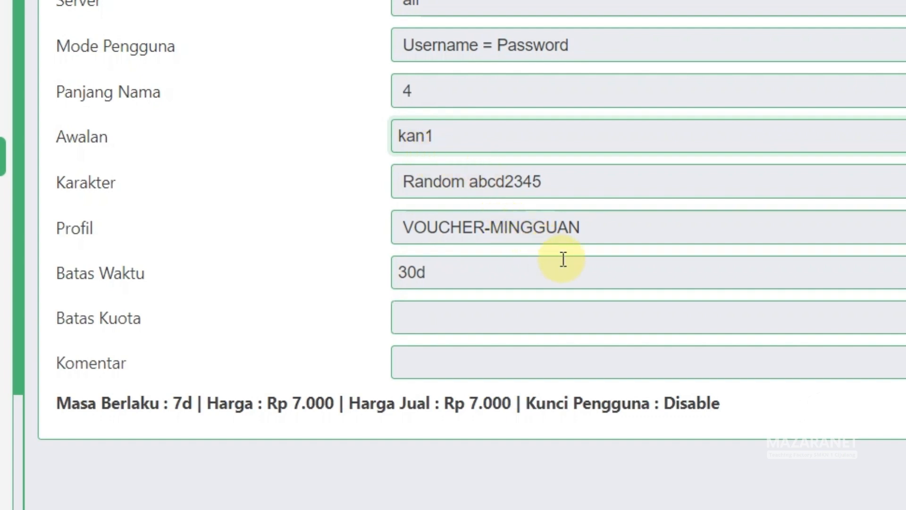
click(422, 271)
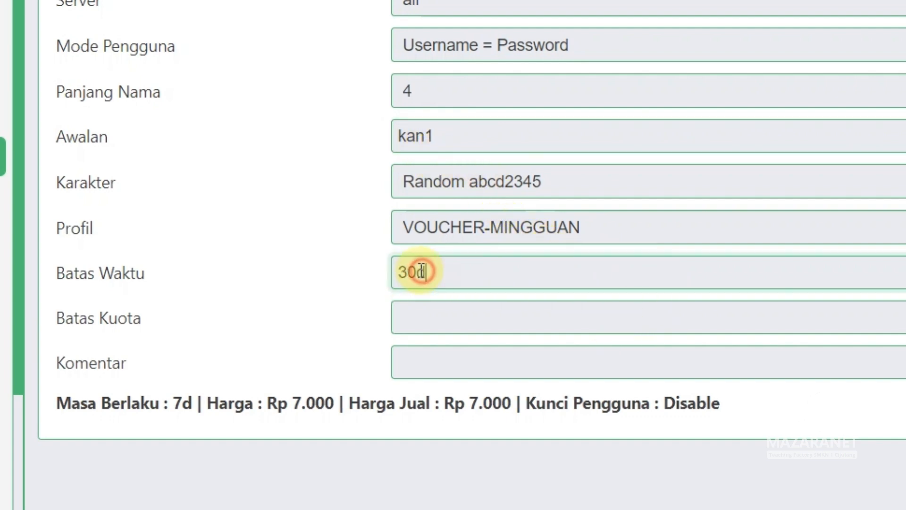
drag(418, 271, 379, 276)
text(12)
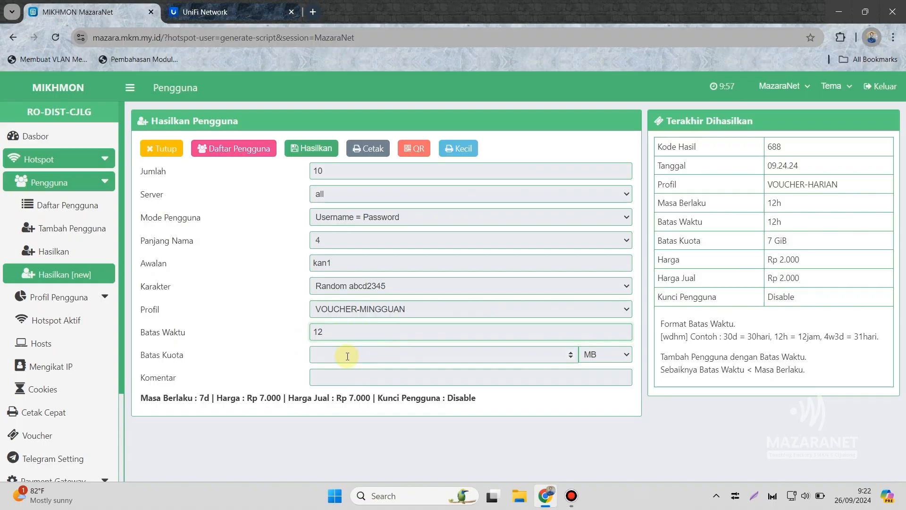
click(361, 359)
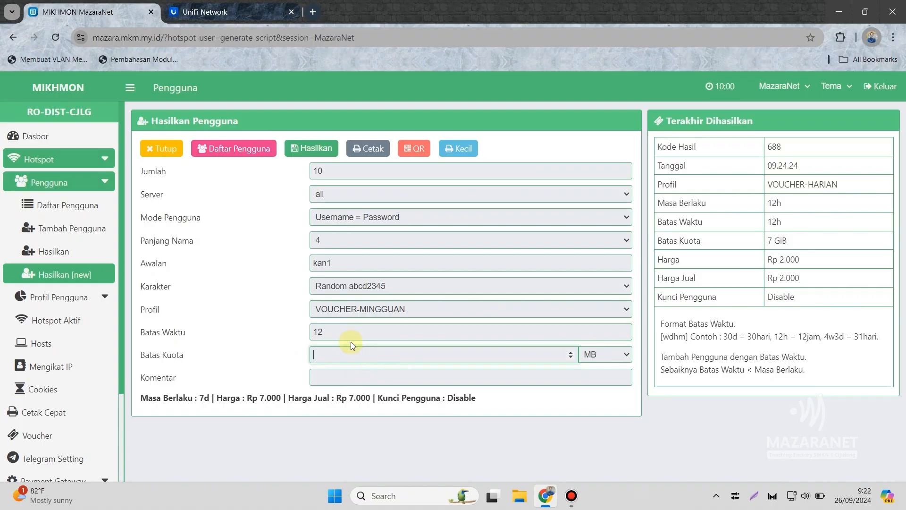
click(345, 331)
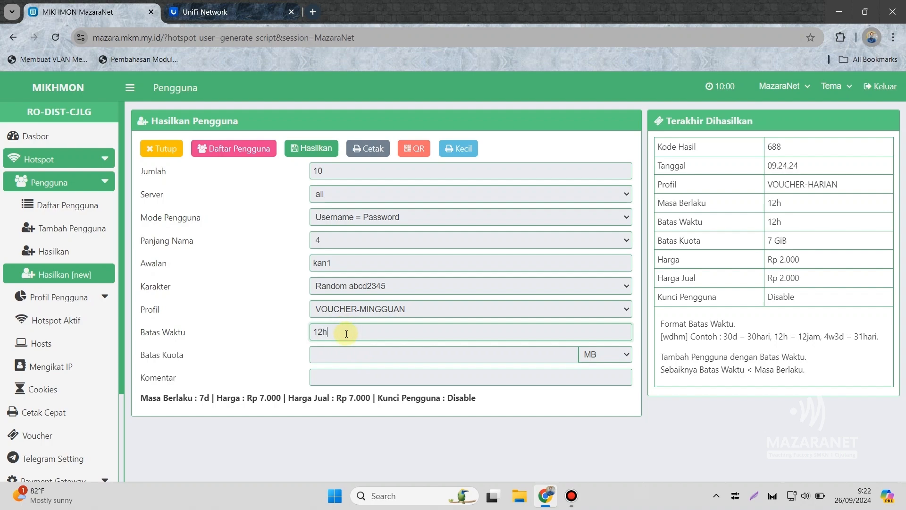
Set the voucher quota limit to 7 with GB as its unit.
click(599, 354)
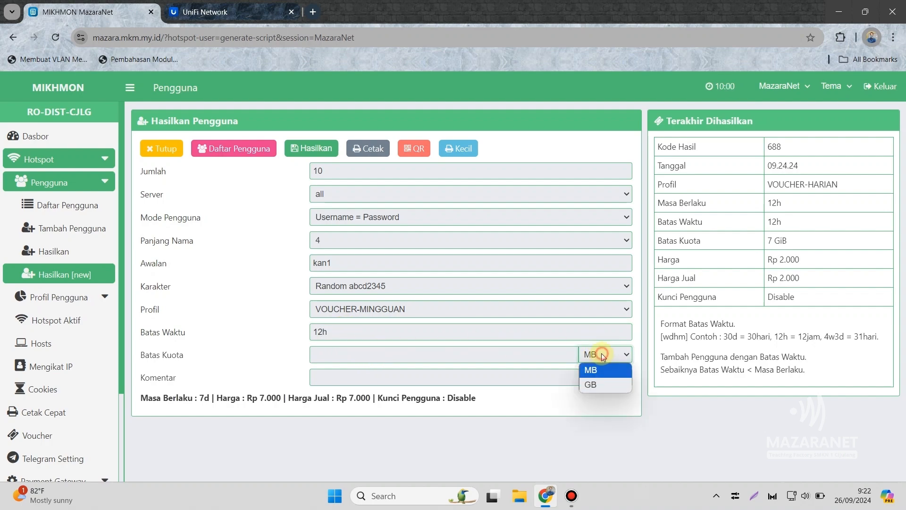
click(594, 384)
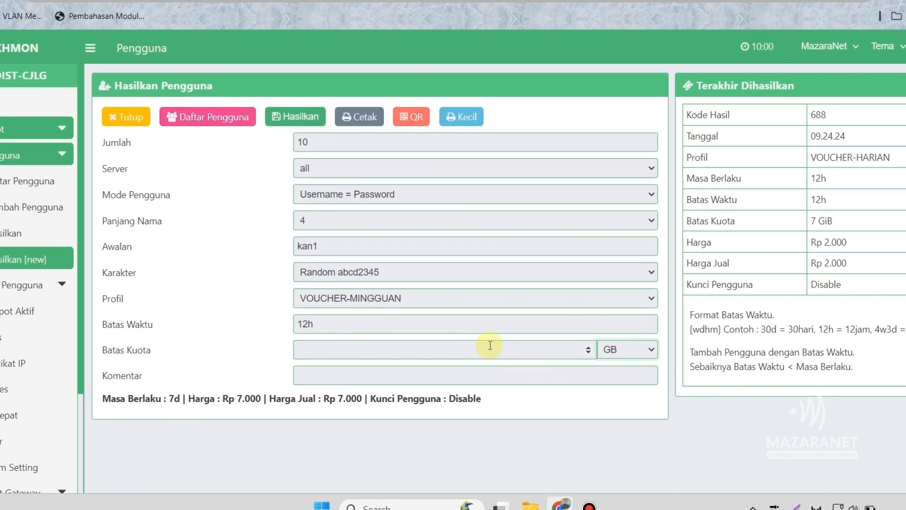
click(490, 346)
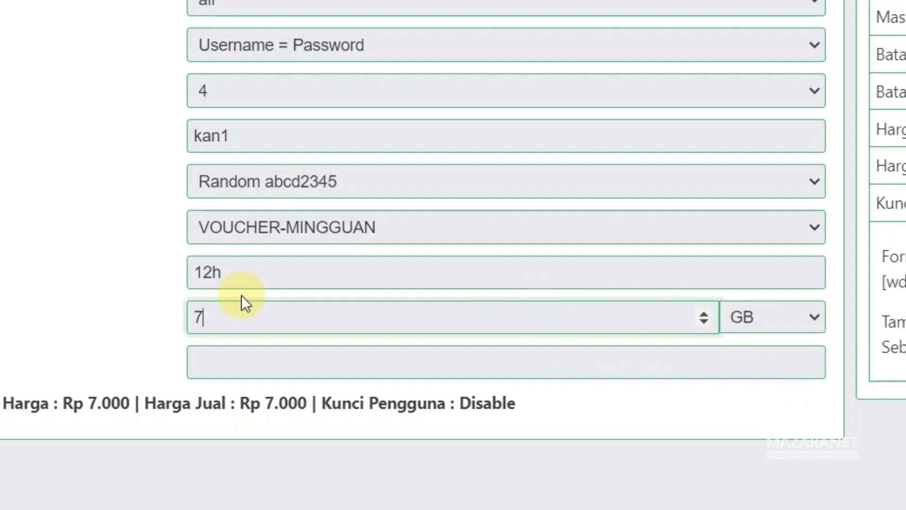
Change the voucher time limit to 7d and the quota limit to 70 GB.
click(228, 272)
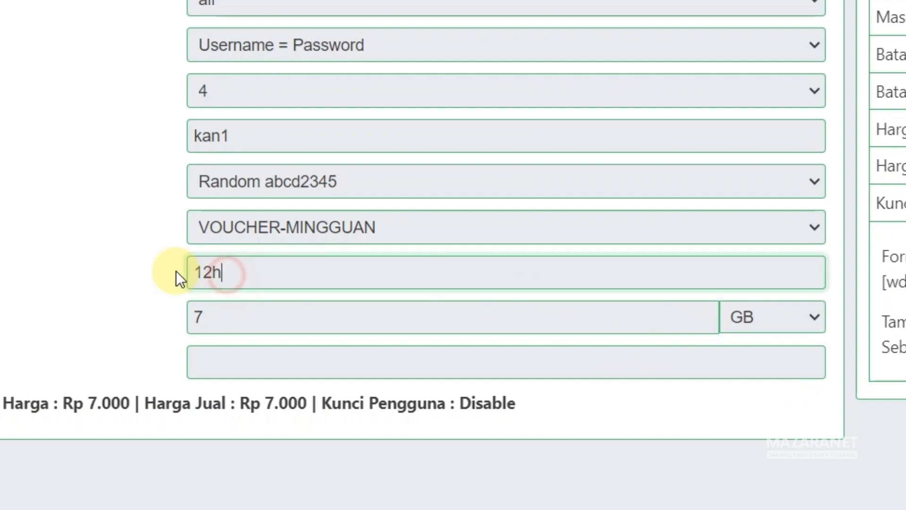
double_click(208, 272)
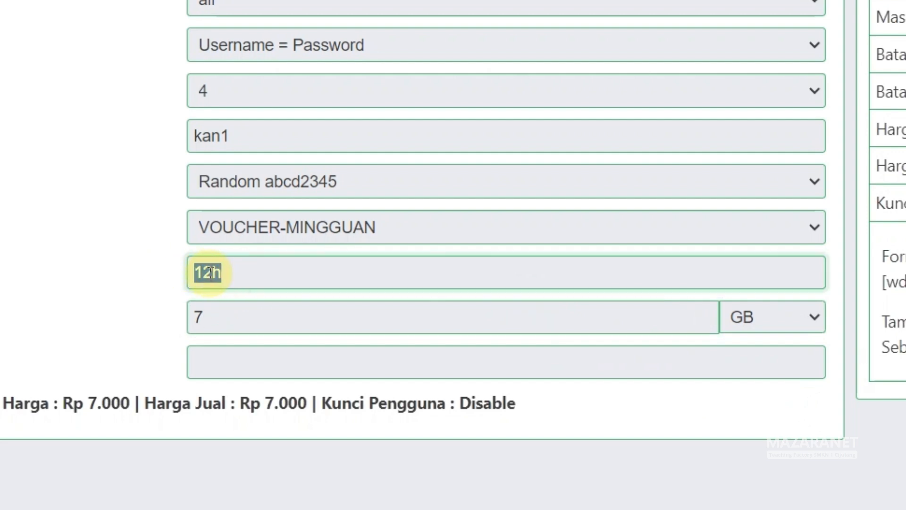
text(7d)
click(233, 325)
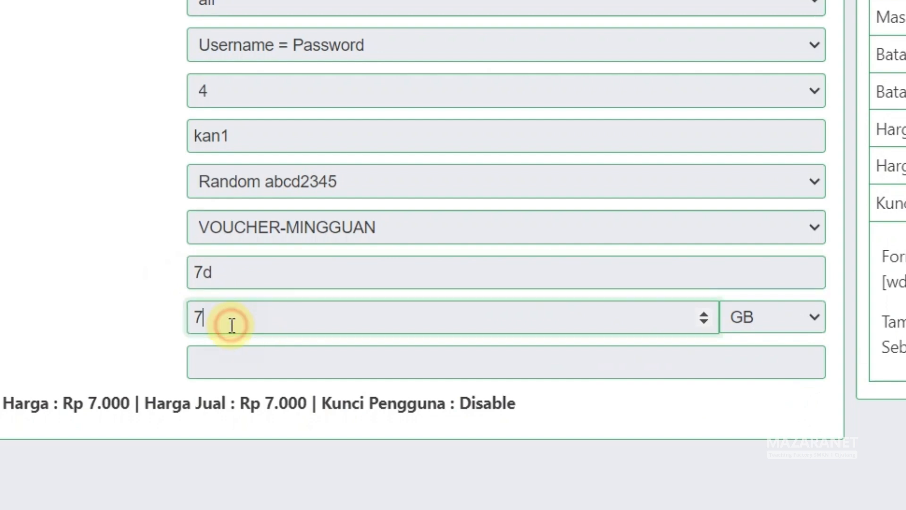
text(0)
Set the voucher time limit to 30d and the quota limit to 200 GB.
drag(235, 279, 186, 273)
text(30)
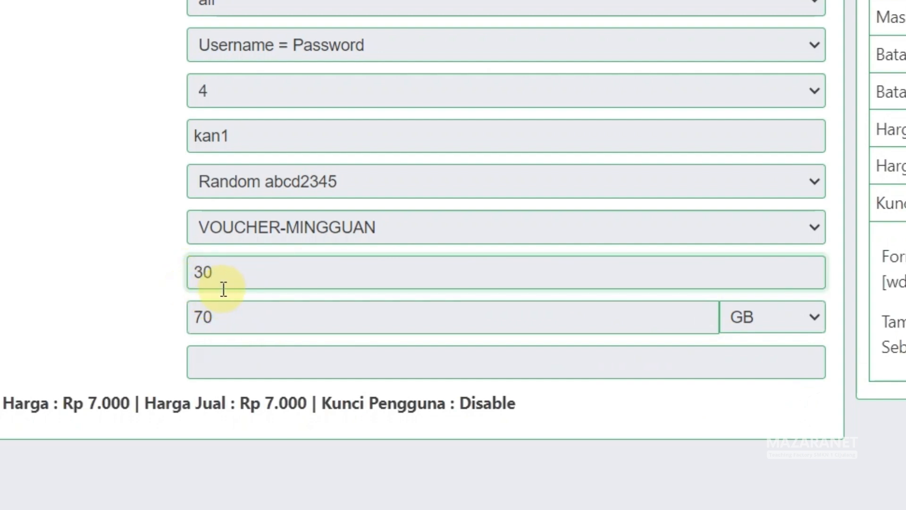
text(d)
drag(212, 316, 198, 315)
text(2)
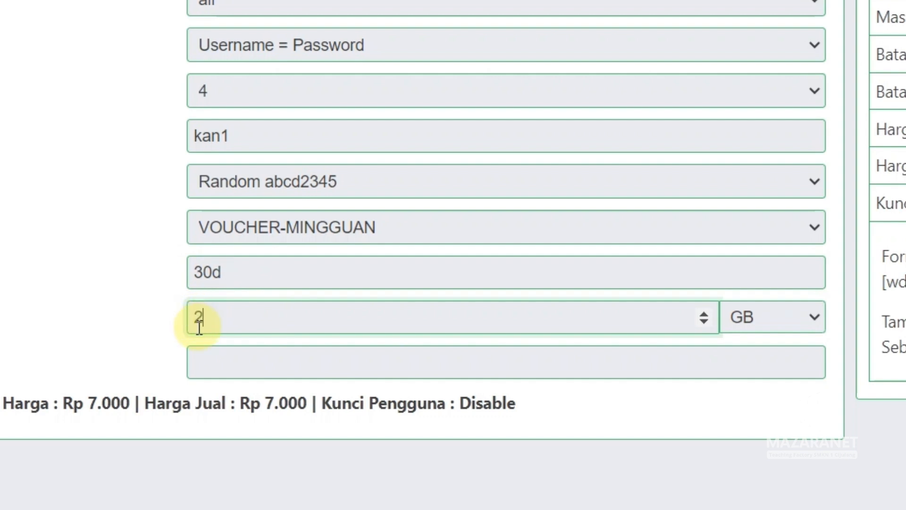
text(00)
drag(235, 279, 212, 272)
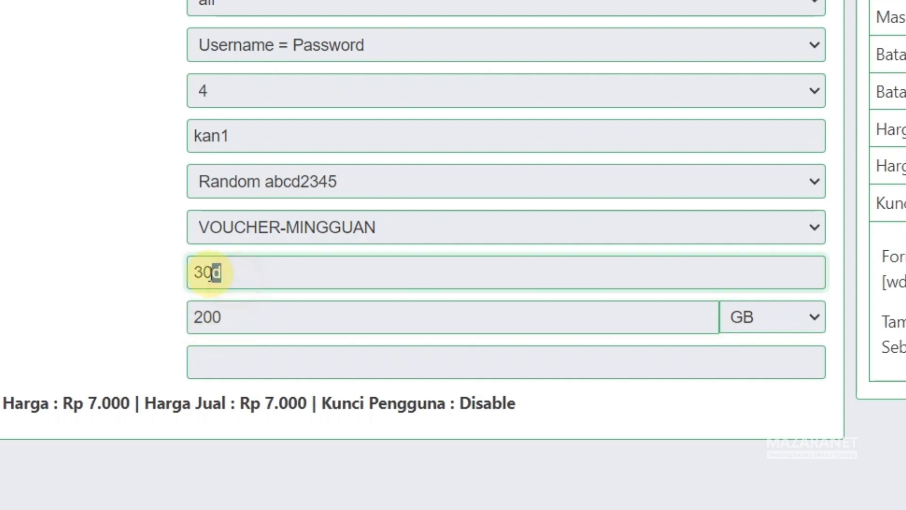
Enter the comment kantinbulanan26september and generate the batch of vouchers.
click(240, 365)
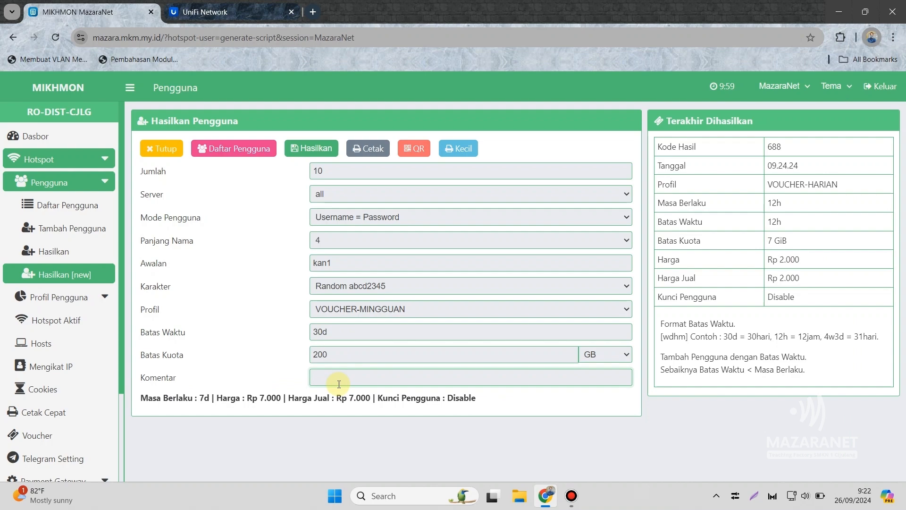
text(kantin)
text(bulana)
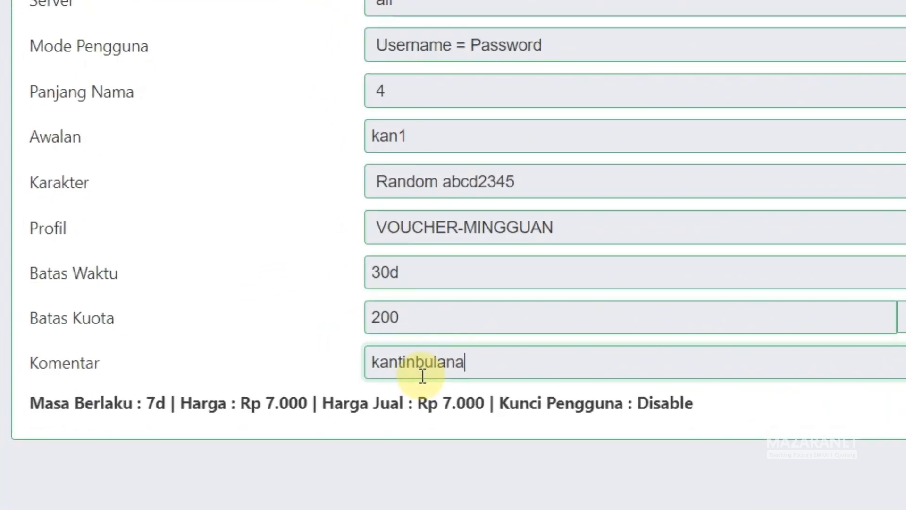
text(n26september)
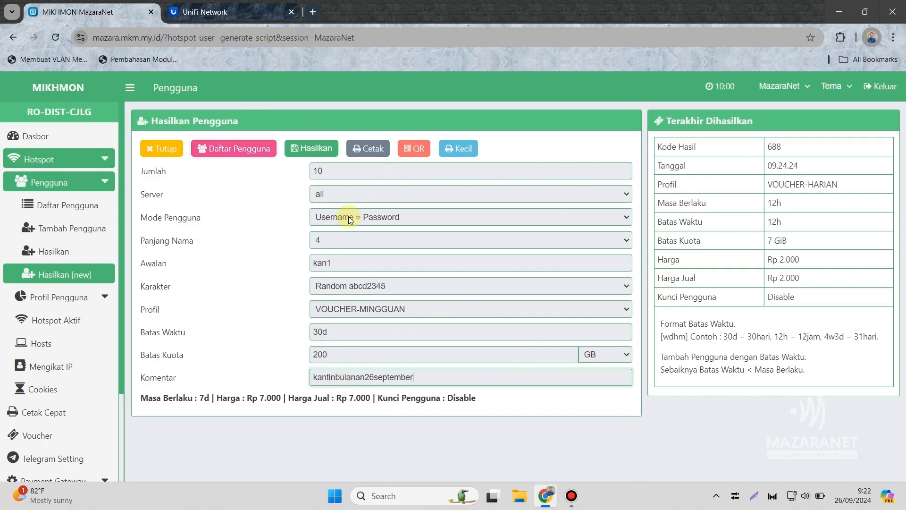
click(306, 149)
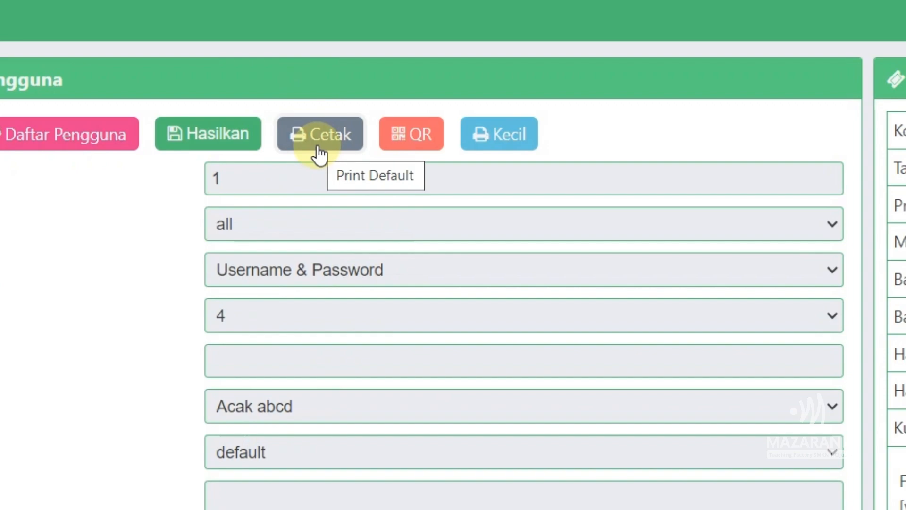
Open the print preview of the newly generated vouchers in the default layout and return to the MIKHMON page.
click(320, 153)
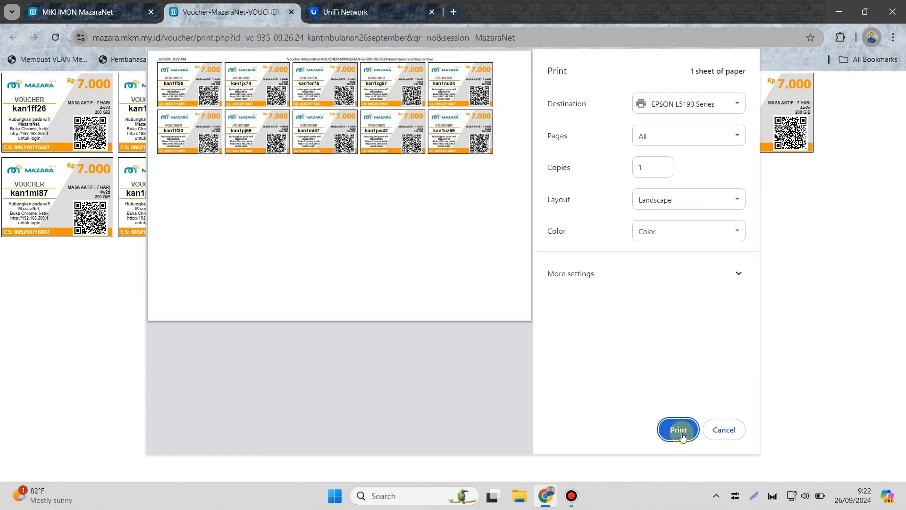
click(682, 434)
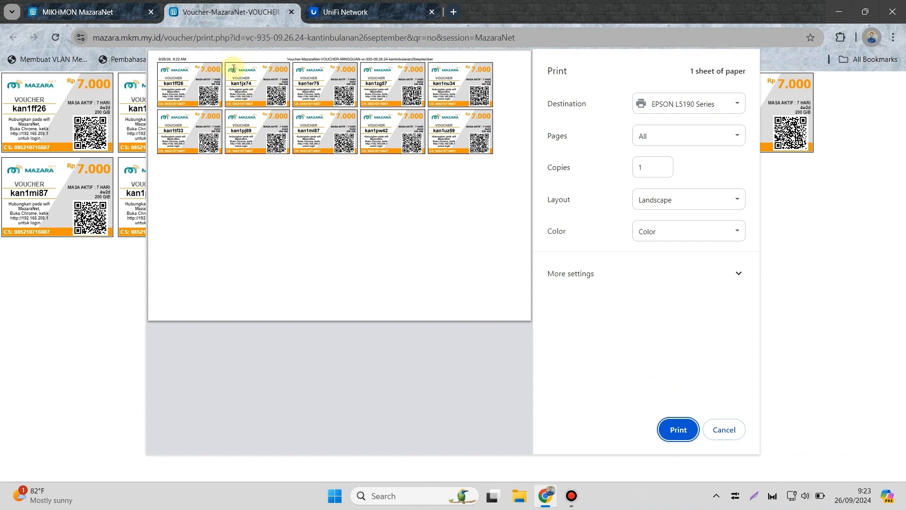
click(115, 13)
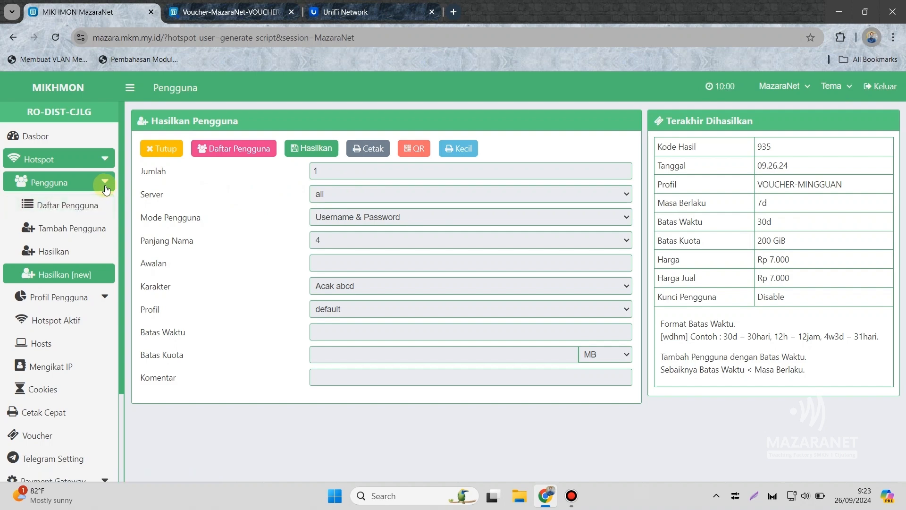
Filter the hotspot user list by the comment vc-935-09.26.24-kantinbulanan26september and delete all users carrying that comment.
click(97, 213)
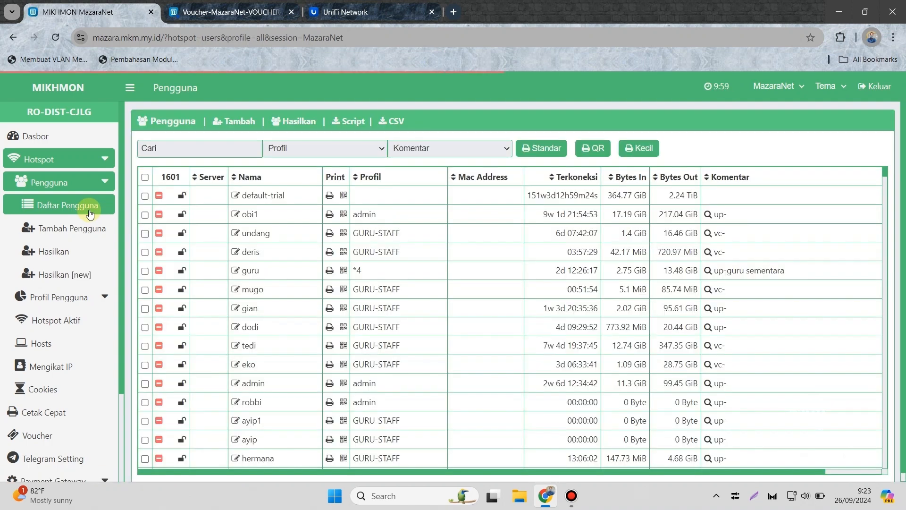
click(442, 150)
scroll(582, 401, down, 5)
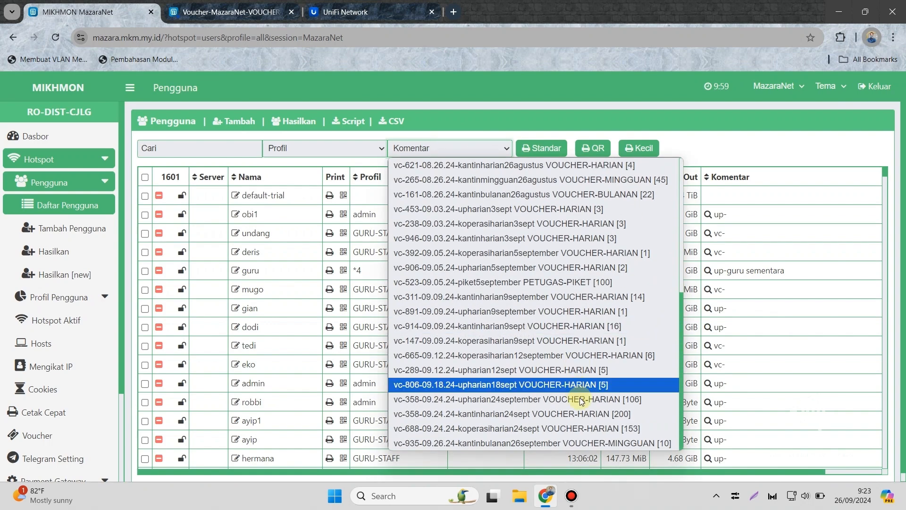
click(602, 442)
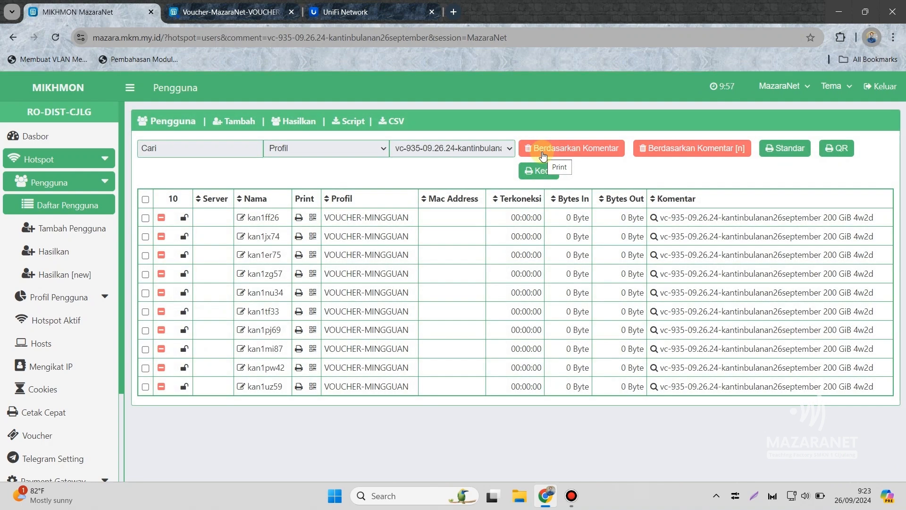
click(576, 157)
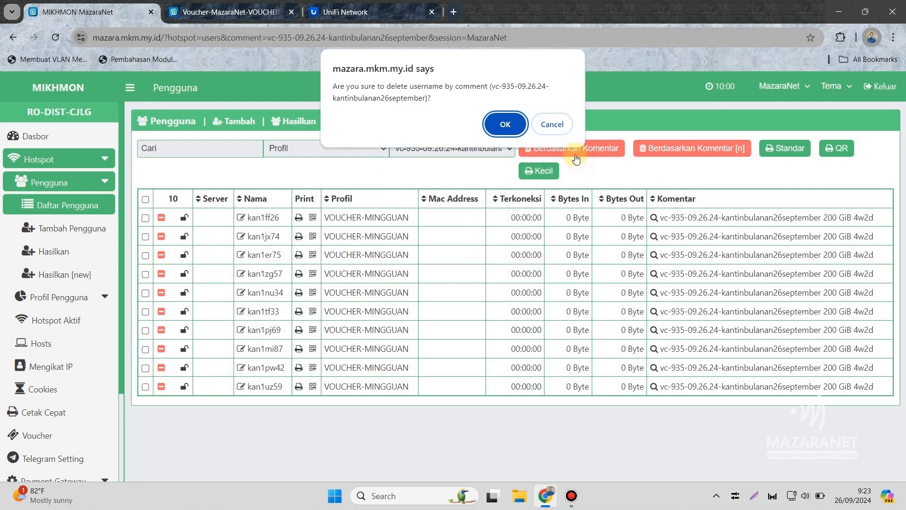
click(518, 125)
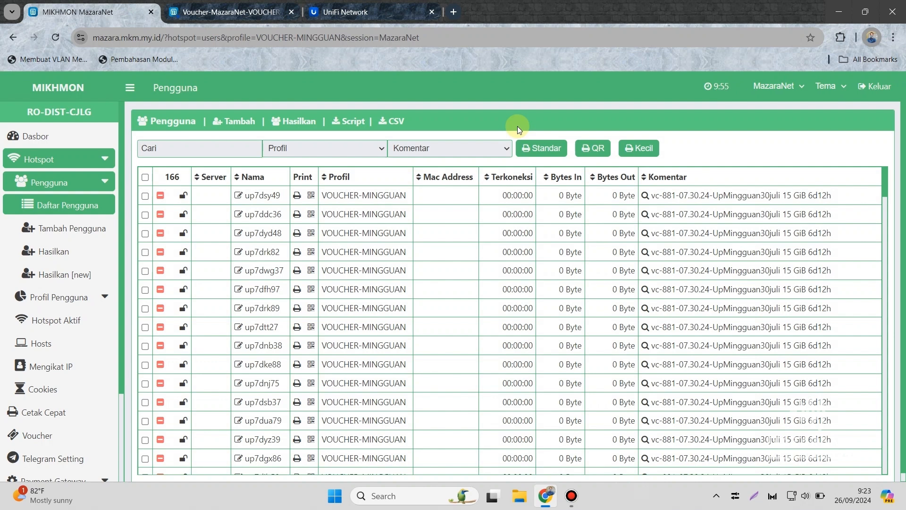
Examine the September 2024 sales report down to its last entries and the selling report per profile, and return to the dashboard.
click(72, 139)
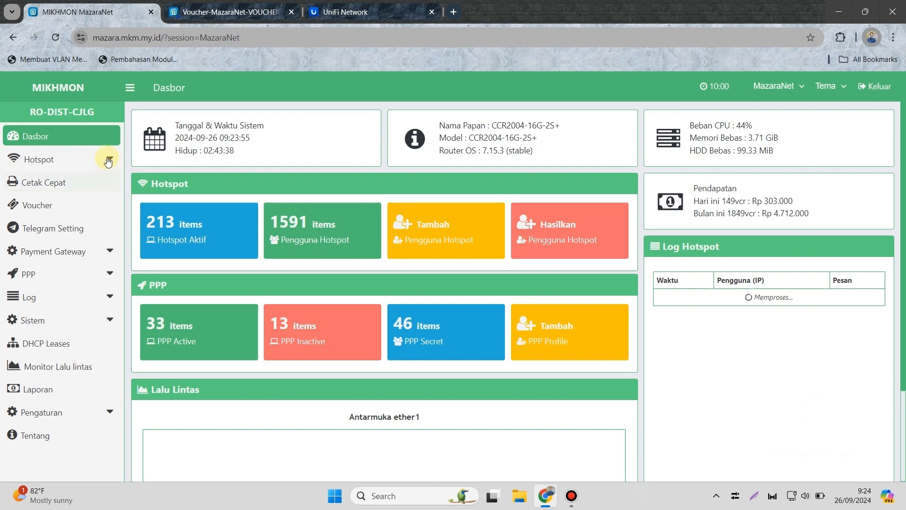
click(53, 397)
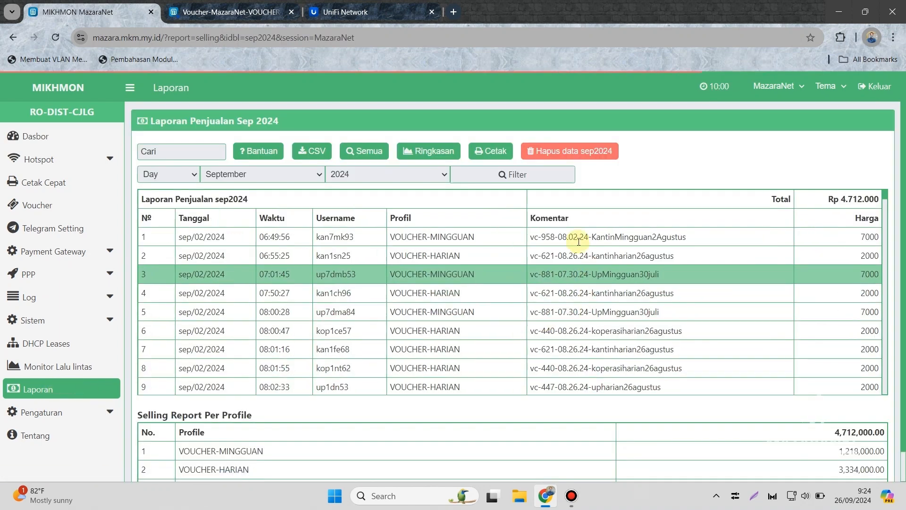
click(183, 175)
click(183, 175)
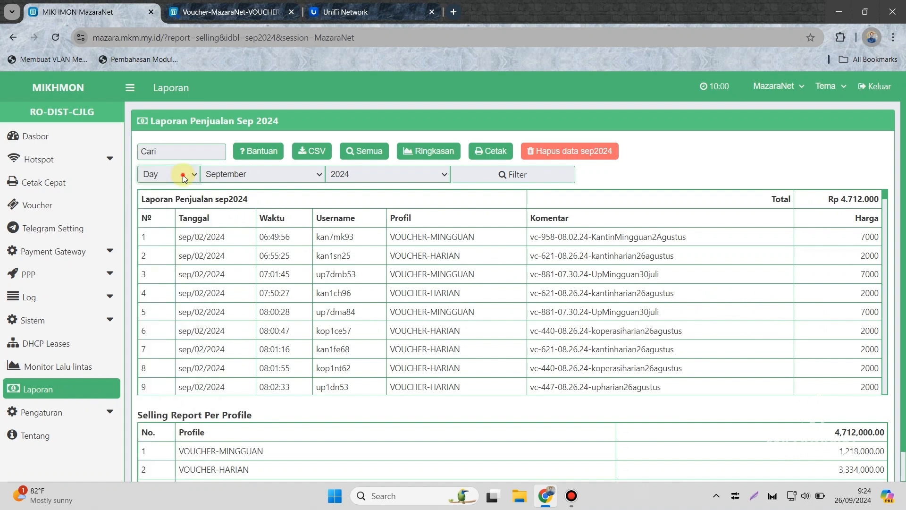
click(243, 175)
click(243, 175)
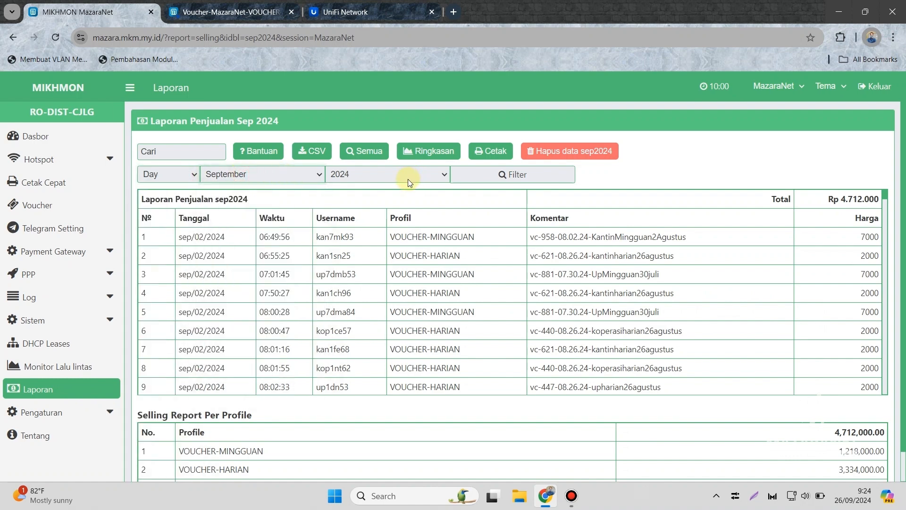
drag(884, 202, 875, 292)
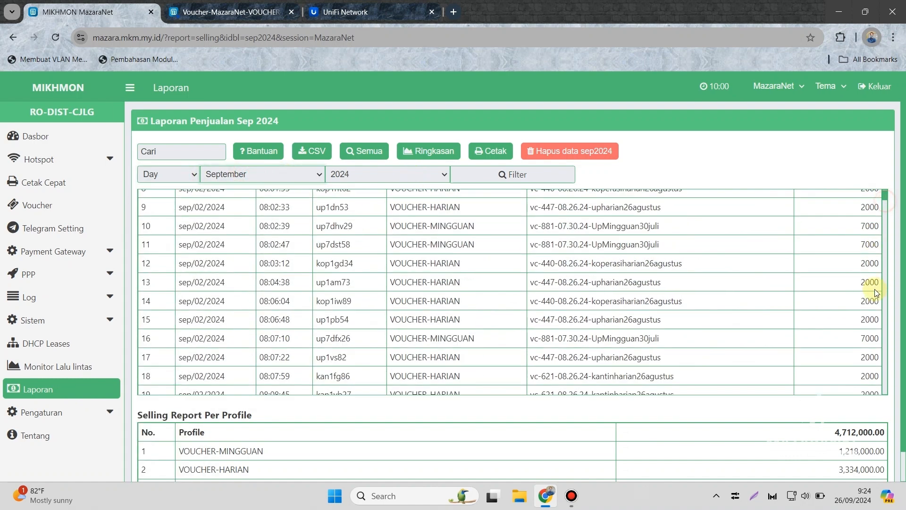
drag(886, 214, 889, 309)
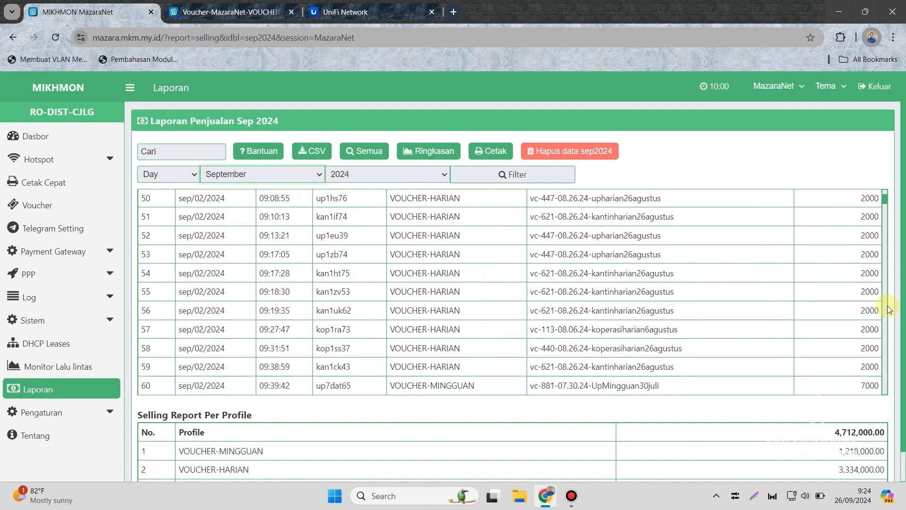
drag(884, 199, 884, 392)
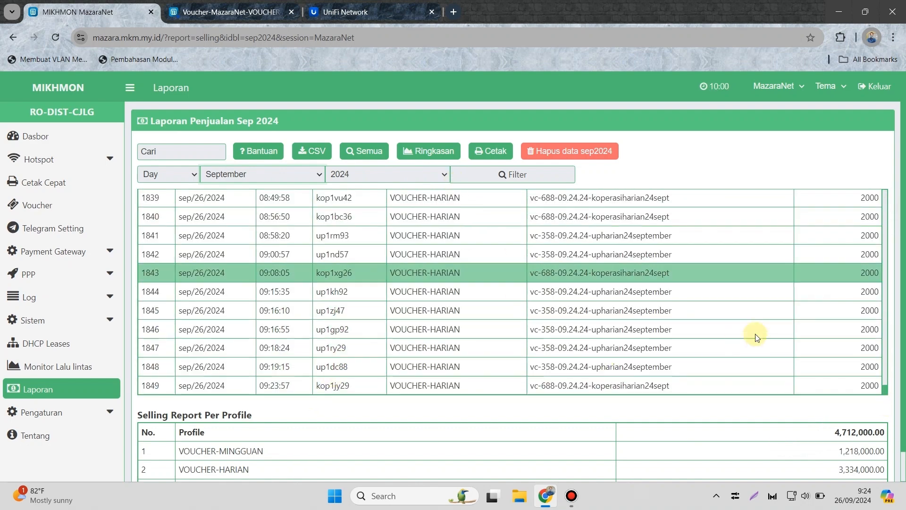
scroll(566, 392, down, 1)
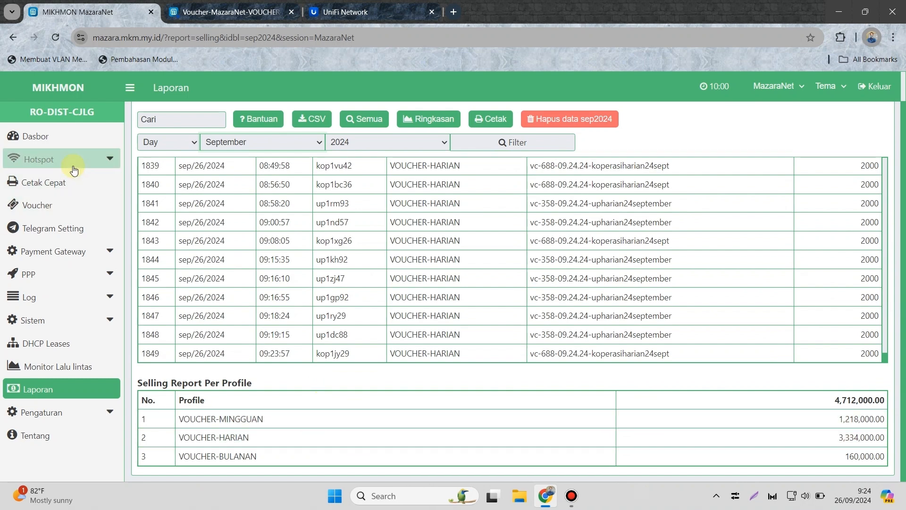
click(69, 140)
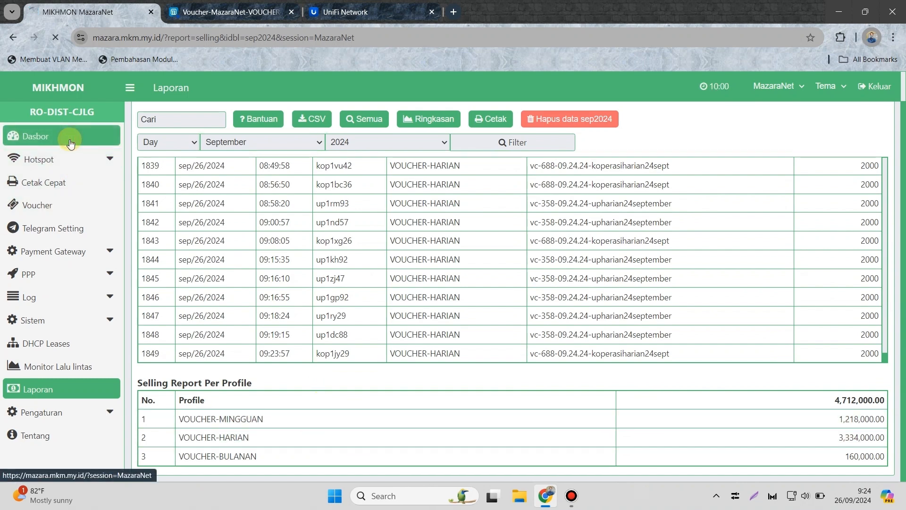